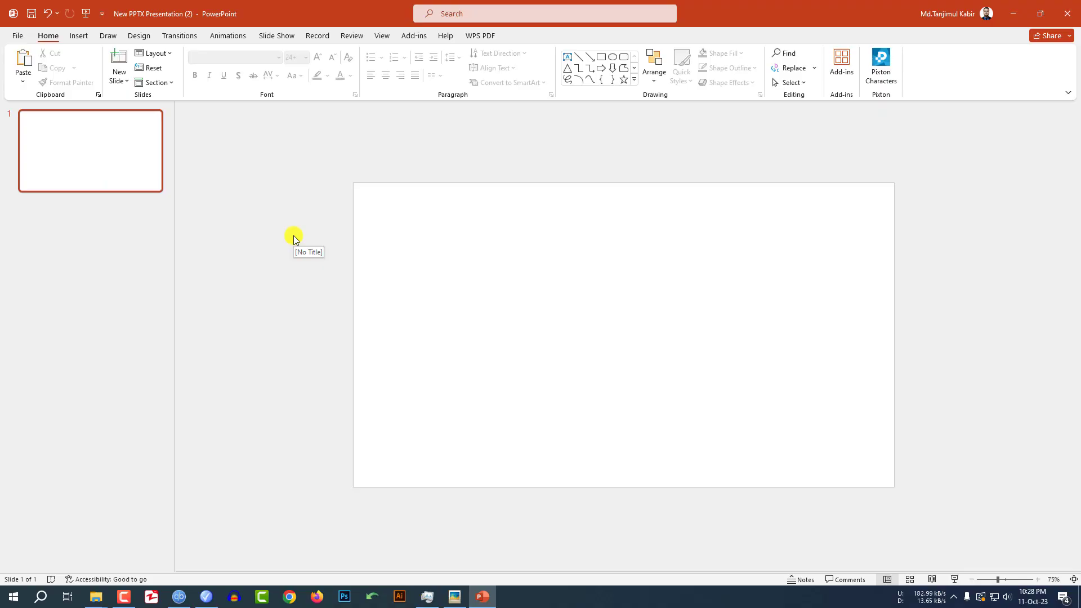
Draw a large oval on the blank slide and size it to an 11-inch circle
left_click(79, 36)
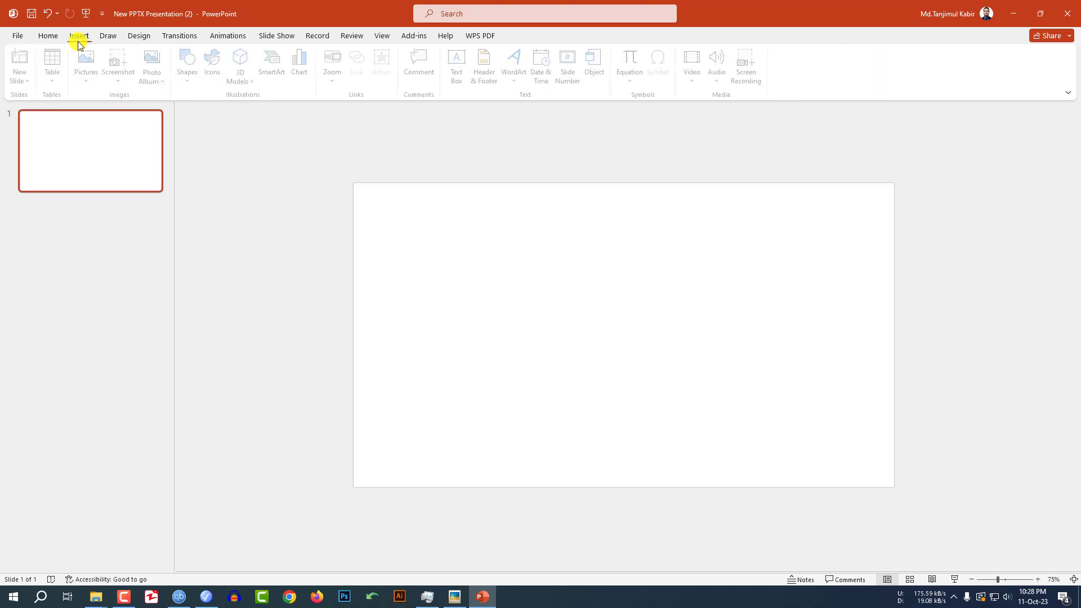
left_click(190, 74)
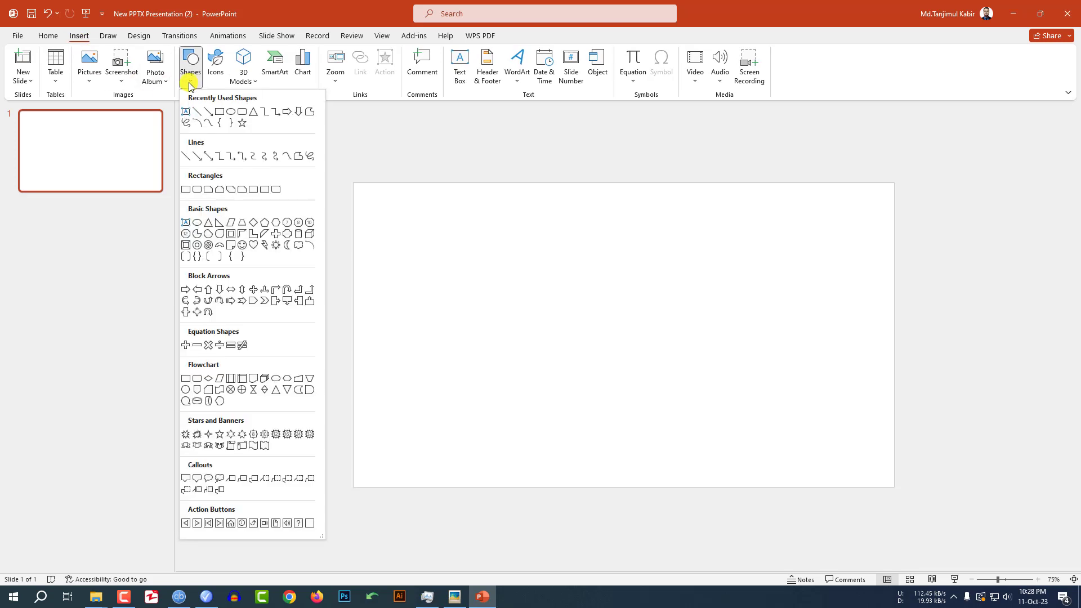
left_click(230, 112)
left_click_drag(276, 164, 700, 560)
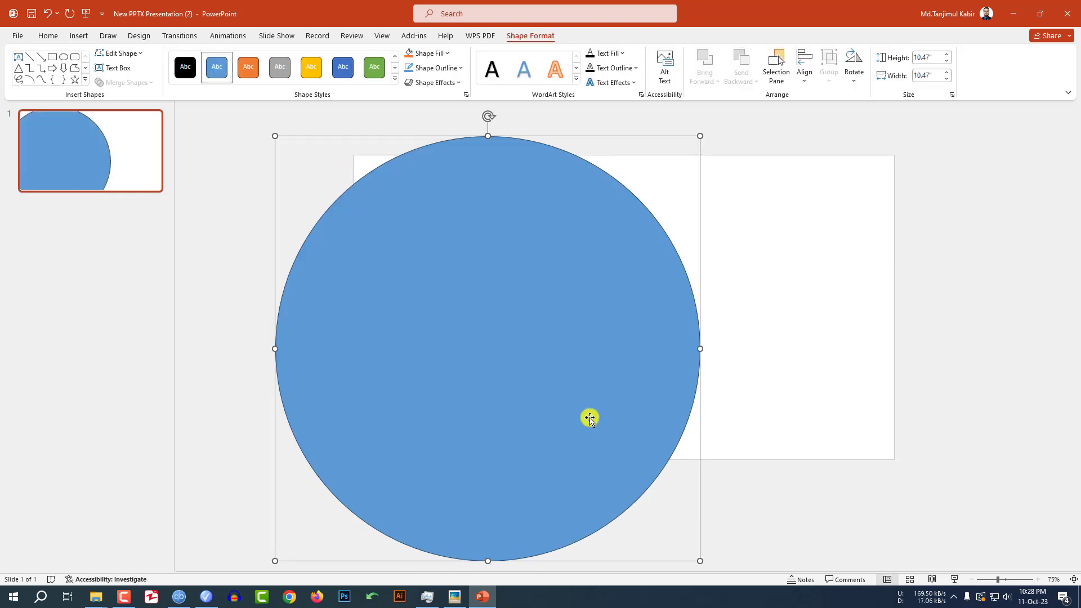
left_click_drag(590, 420, 536, 379)
scroll(563, 310, "up", 1)
Remove the circle's outline and fill it dark orange
left_click(436, 68)
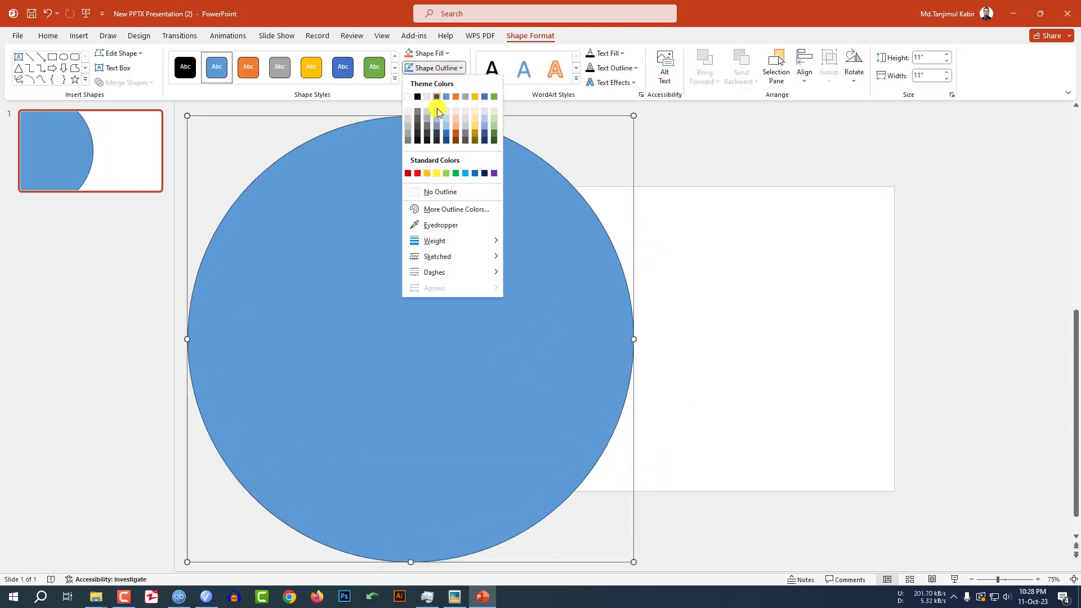
left_click(435, 191)
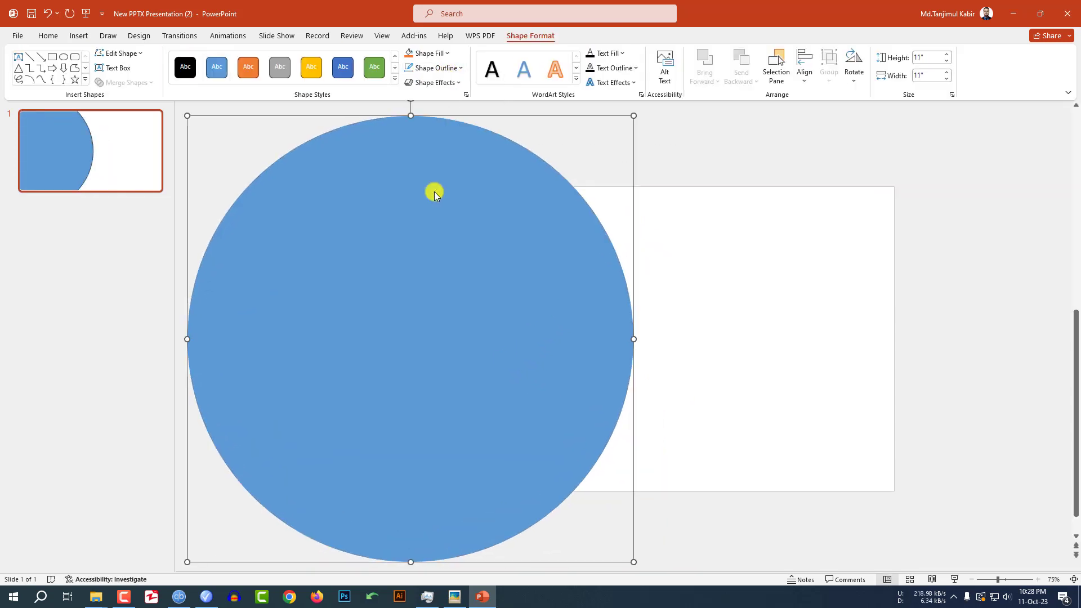
left_click(449, 55)
left_click(456, 128)
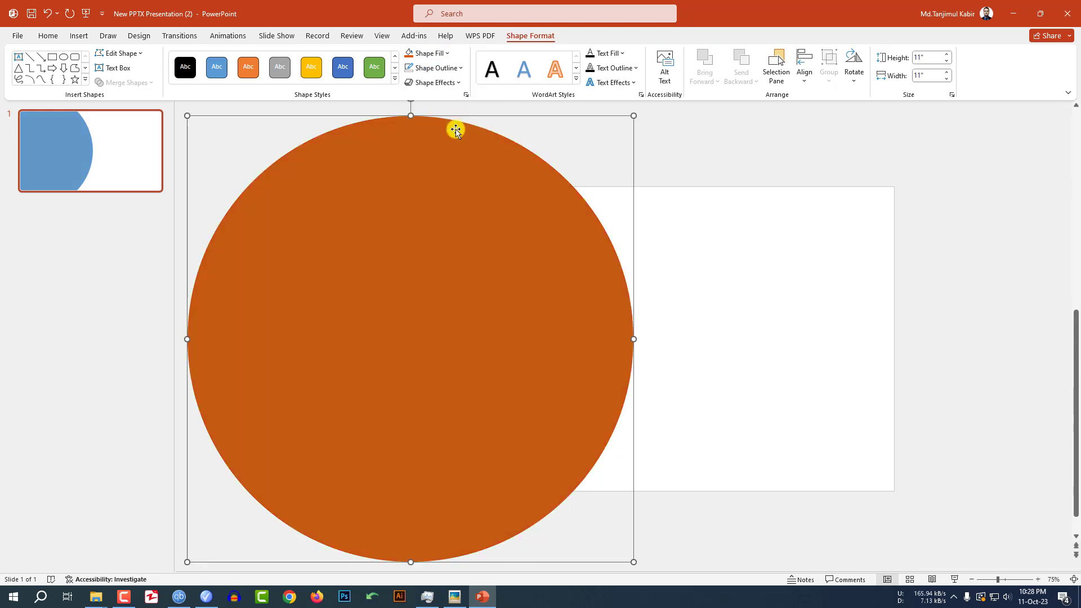
right_click(461, 236)
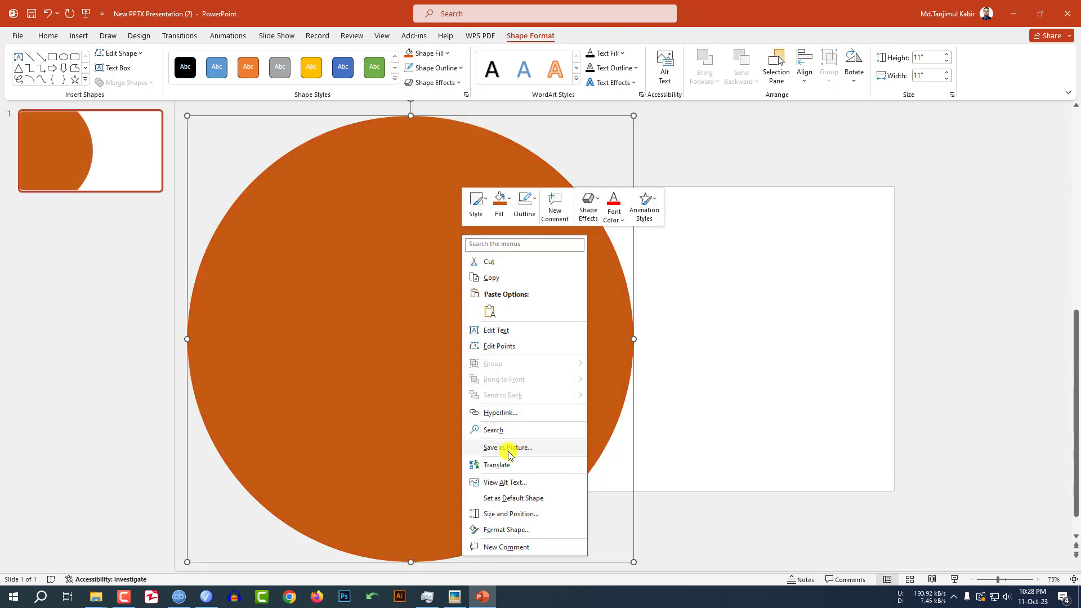
Set the orange circle to about 52% transparency, shift it left over the slide edge, and duplicate it
left_click(501, 529)
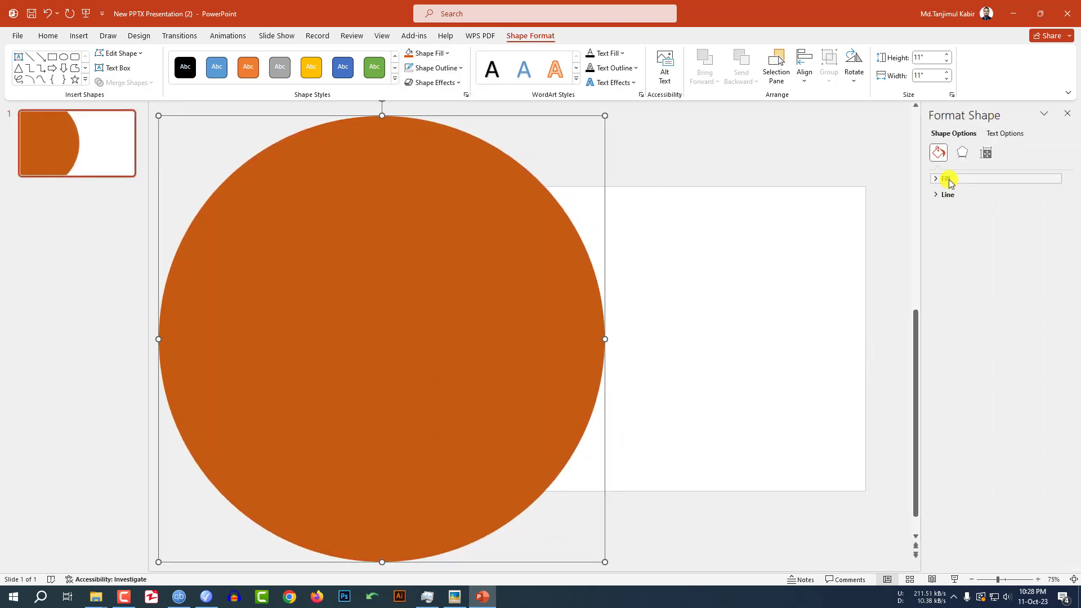
left_click(946, 178)
left_click_drag(992, 301, 1007, 299)
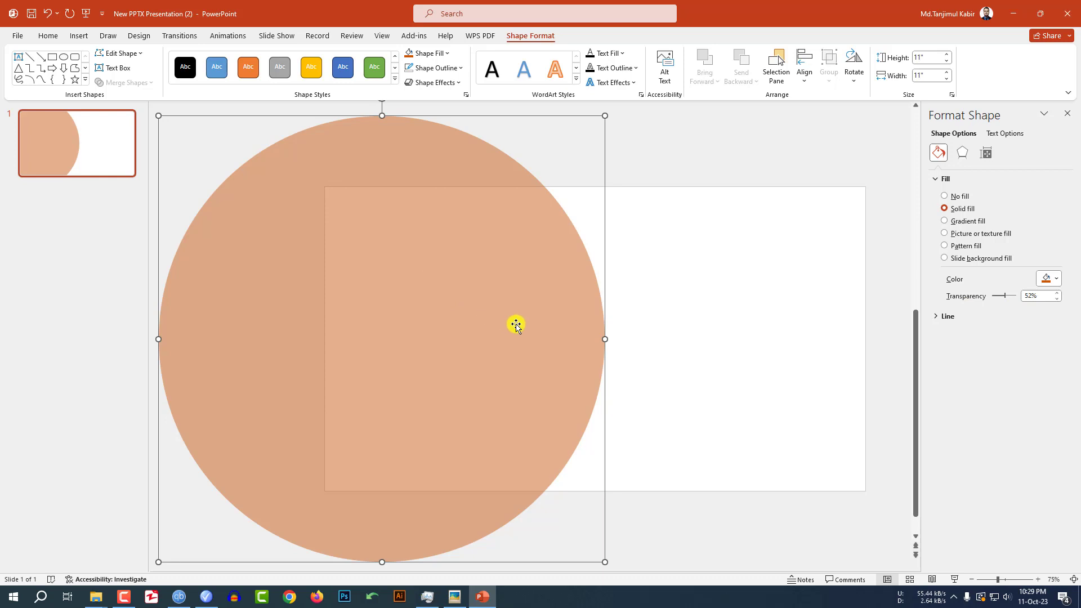
left_click_drag(522, 331, 462, 329)
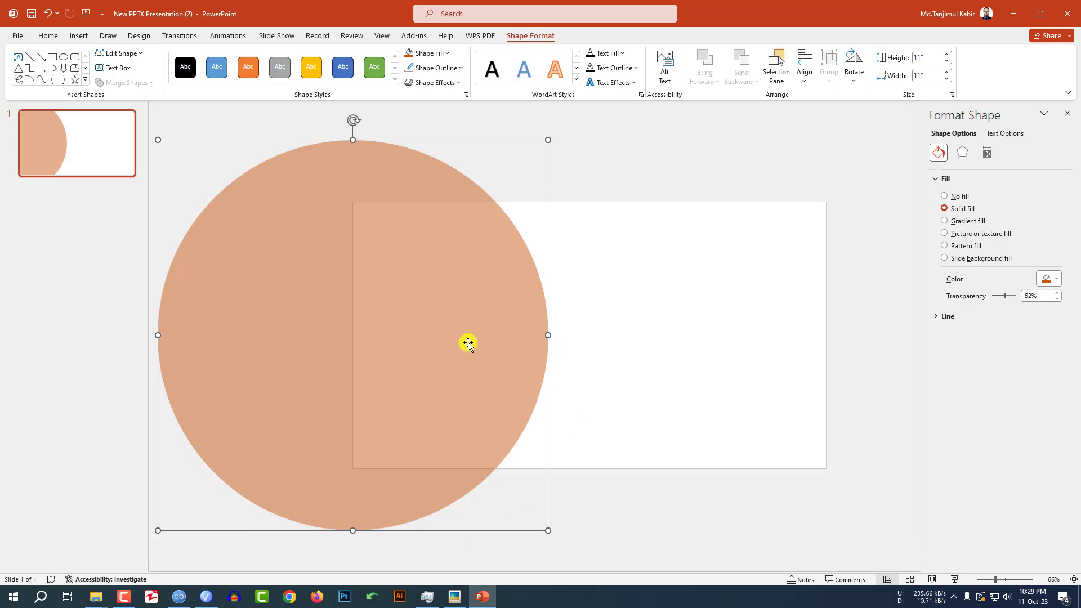
key("ctrl+d")
Shrink the duplicate circle to about half size and fill it white
left_click_drag(551, 146, 330, 341)
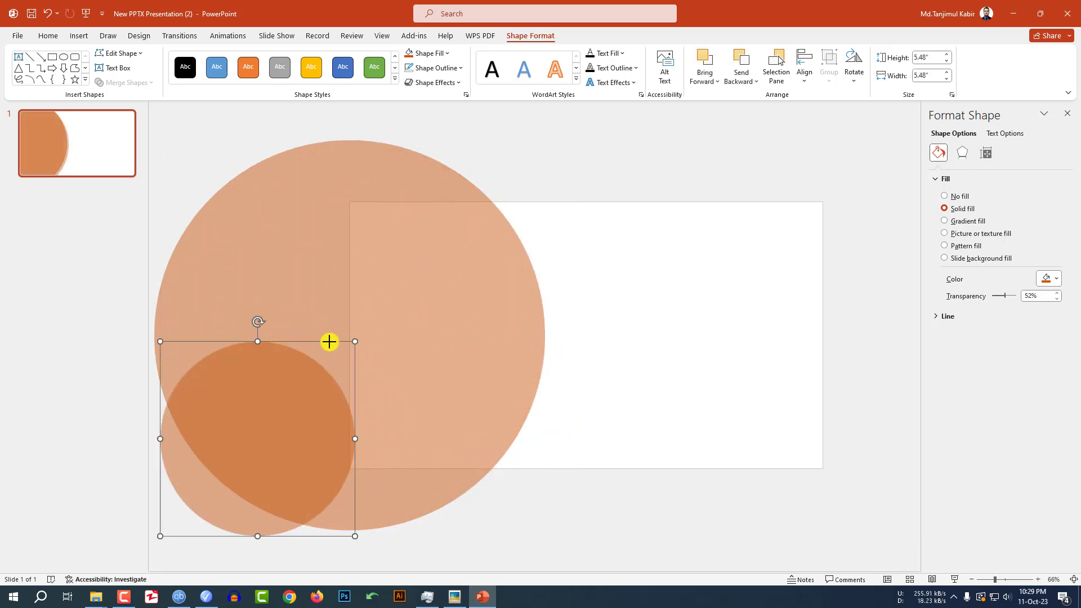
left_click(425, 53)
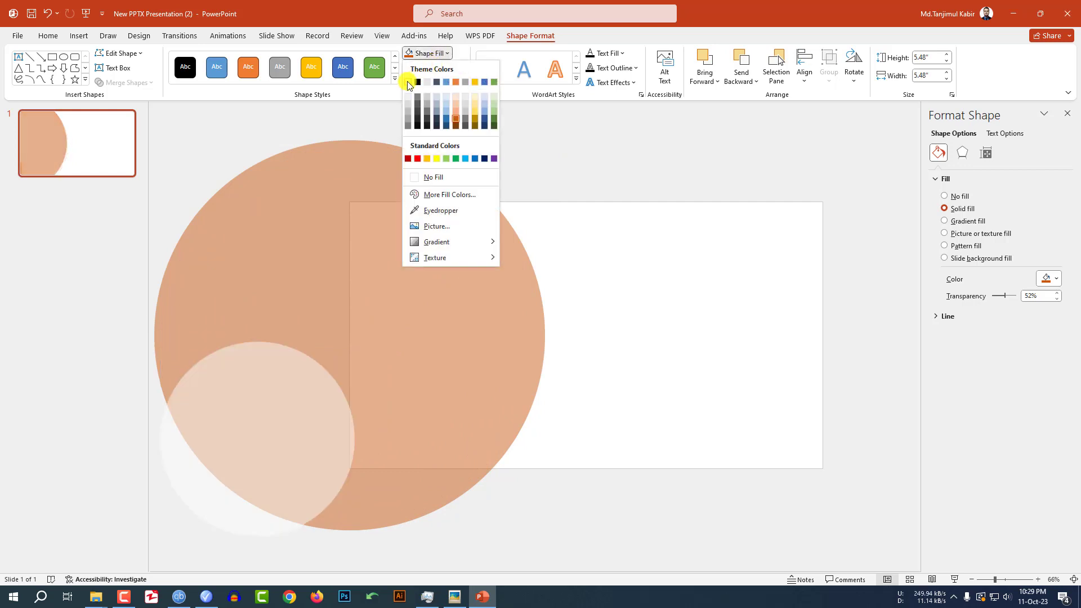
left_click(409, 82)
Give the small circle a 6 pt white outline and place it at 6.43" over the big circle
left_click(441, 73)
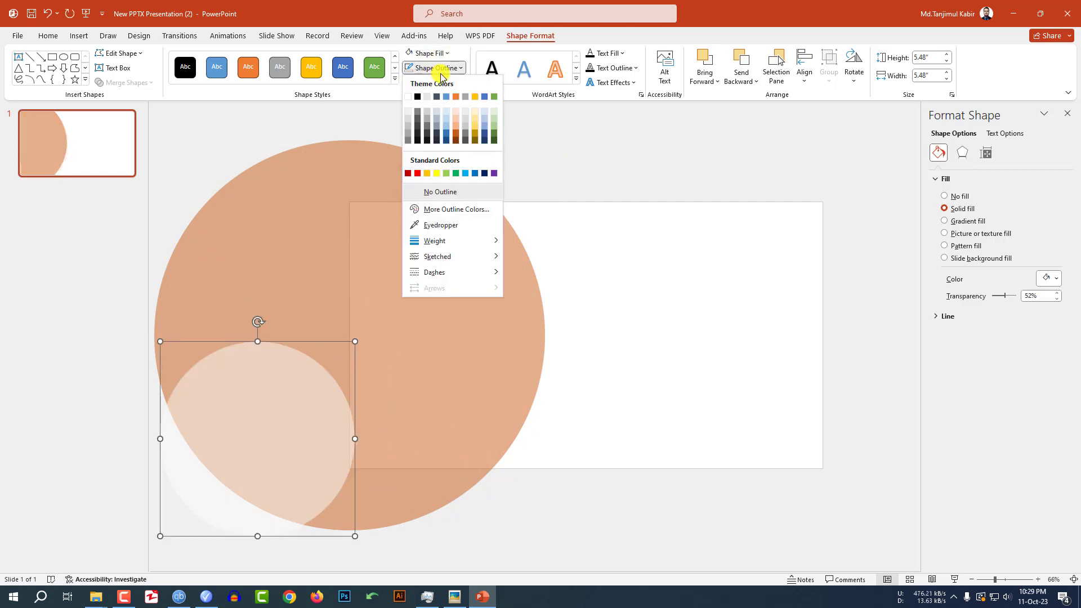
mouse_move(448, 242)
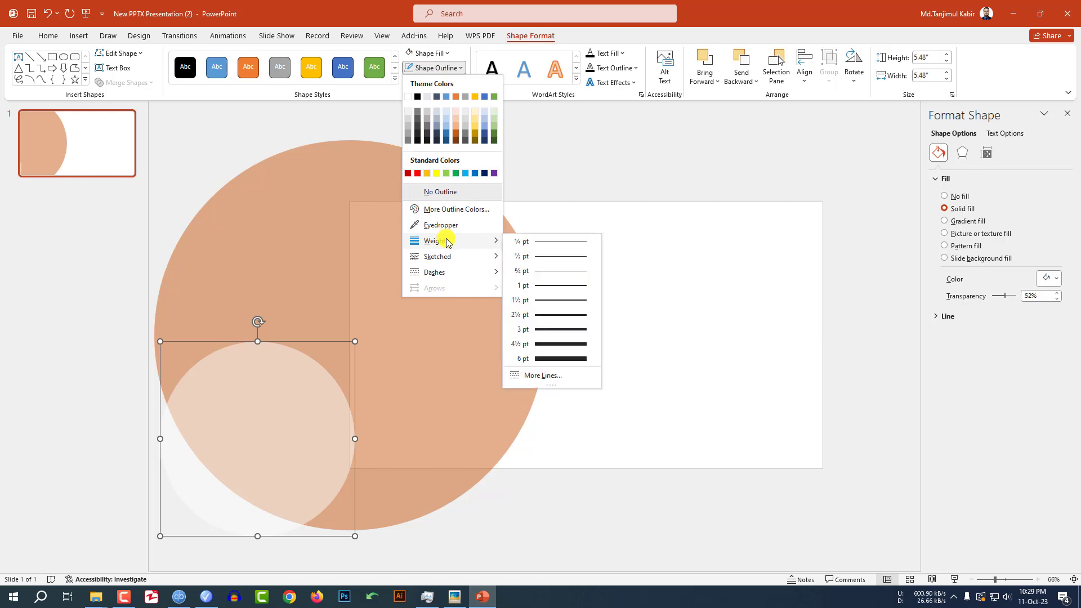
left_click(408, 96)
left_click(442, 68)
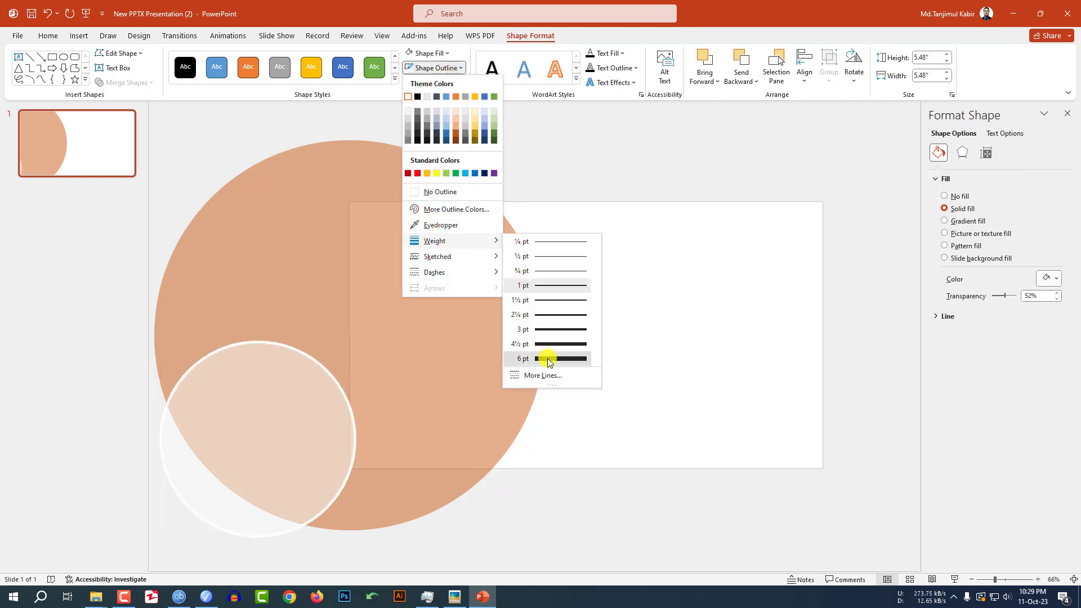
left_click(546, 358)
left_click_drag(329, 340, 490, 316)
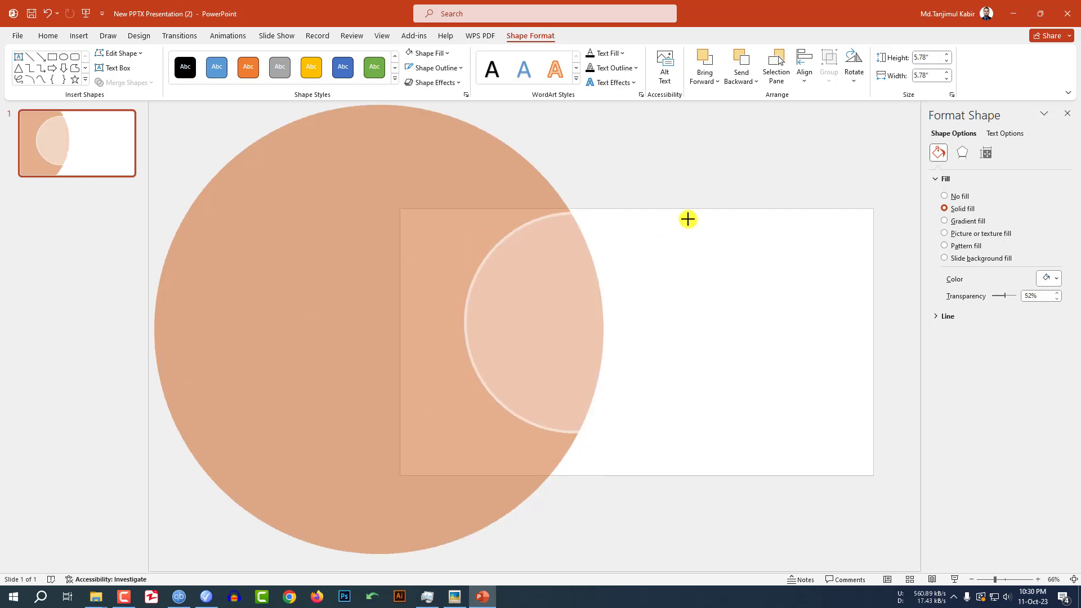
left_click_drag(597, 252, 512, 303)
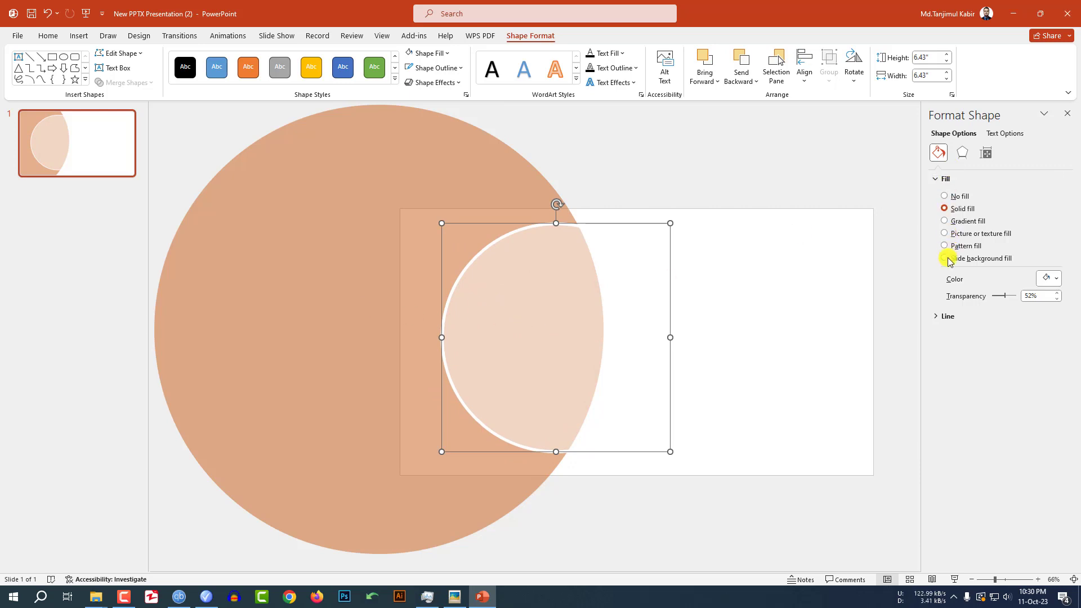
Fill the white-outlined circle with the man-at-laptop photo from the Downloads folder
left_click(946, 233)
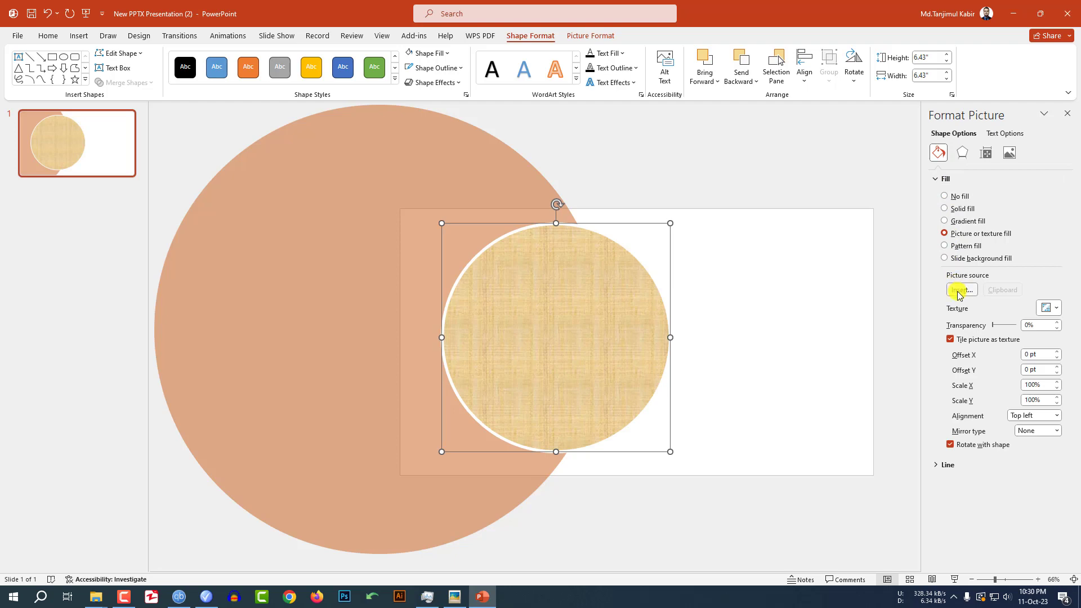
left_click(961, 290)
left_click(504, 261)
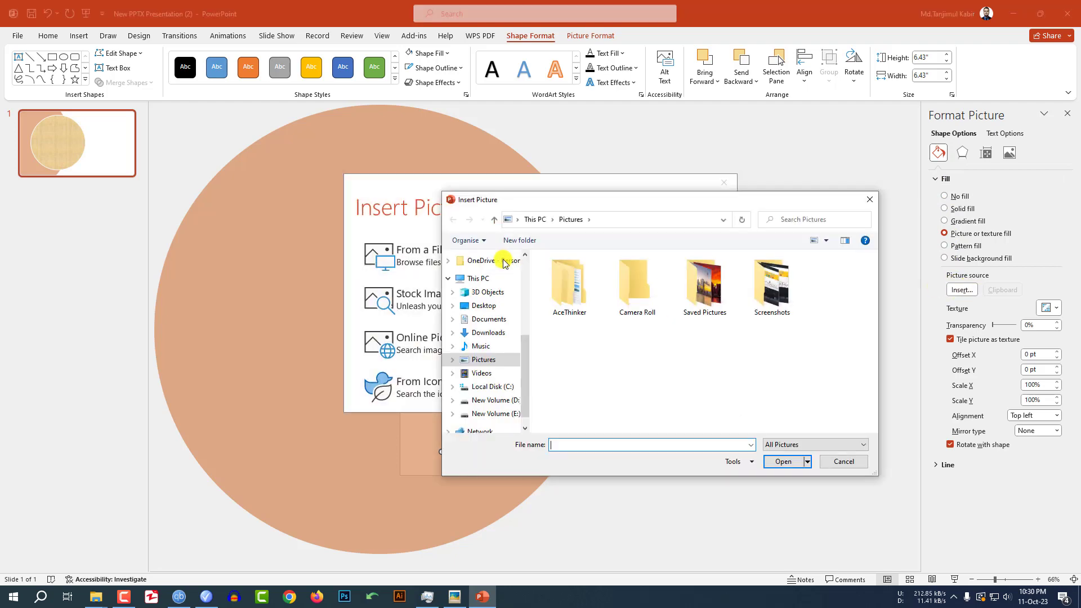
left_click(488, 333)
double_click(578, 301)
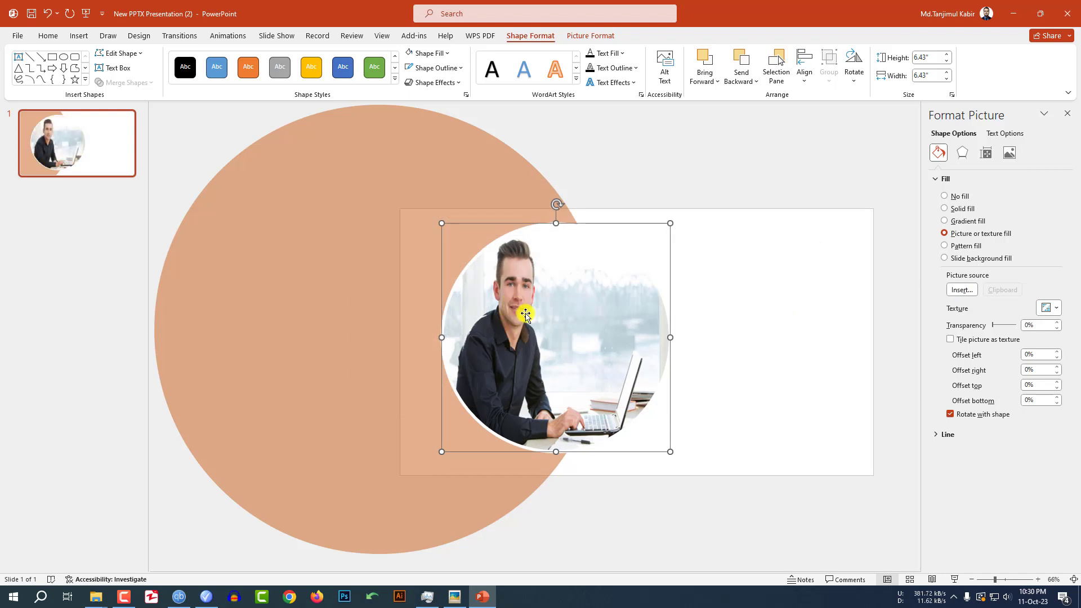
Crop the photo to Fill and shift and enlarge it so the man is centred
left_click(610, 37)
left_click(948, 80)
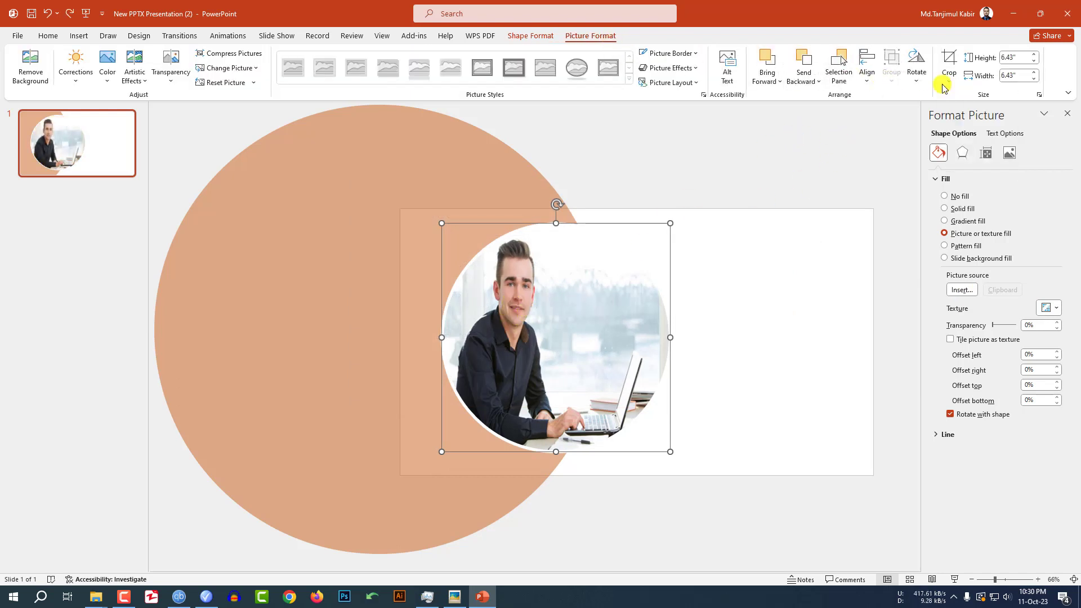
left_click(961, 148)
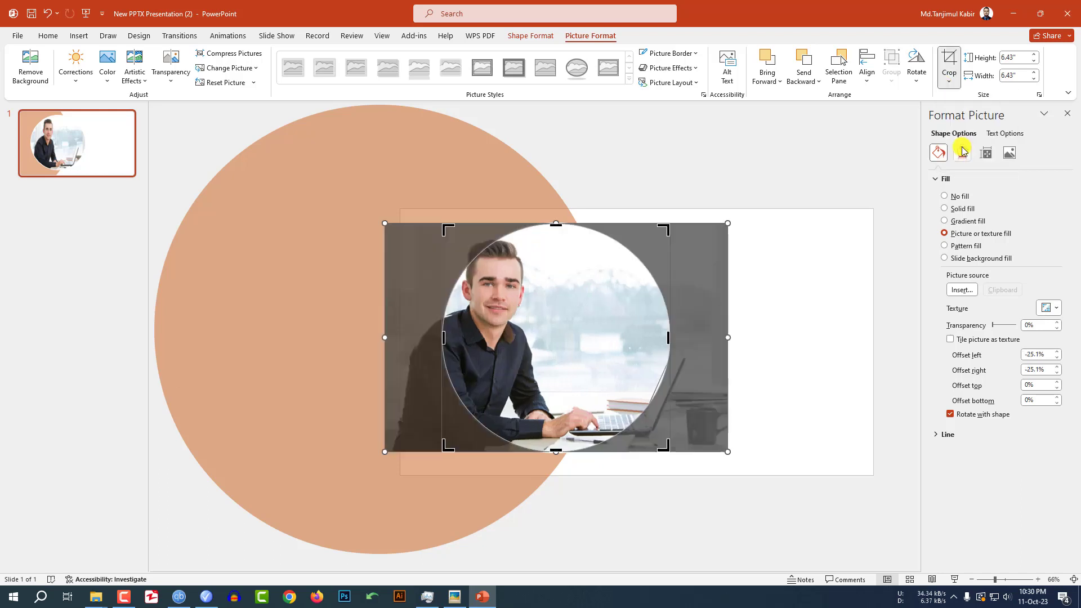
left_click_drag(553, 298, 609, 294)
left_click_drag(784, 451, 798, 459)
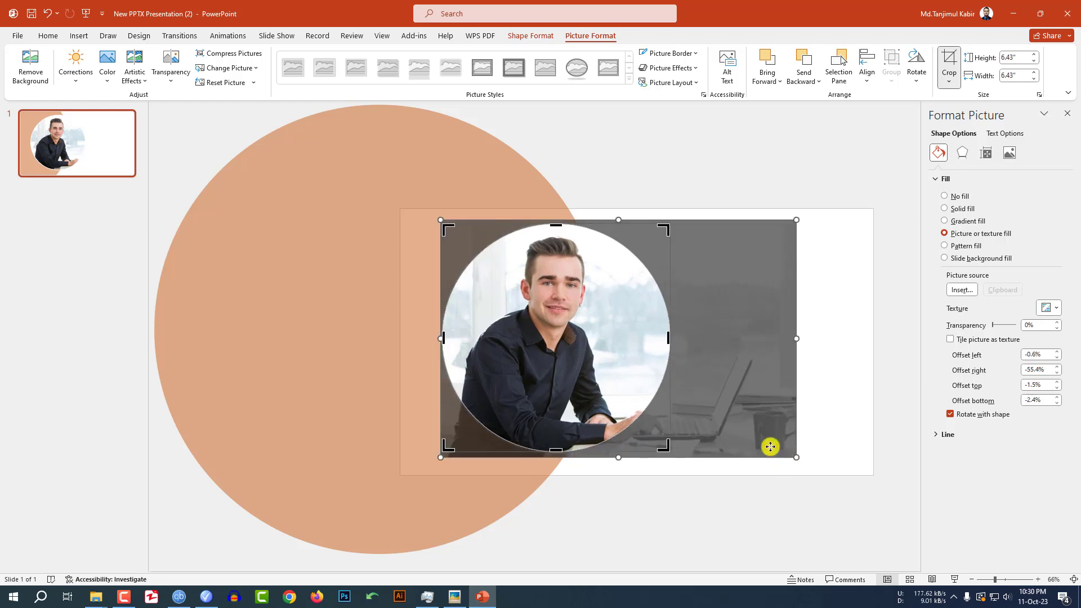
left_click(835, 301)
left_click(583, 342)
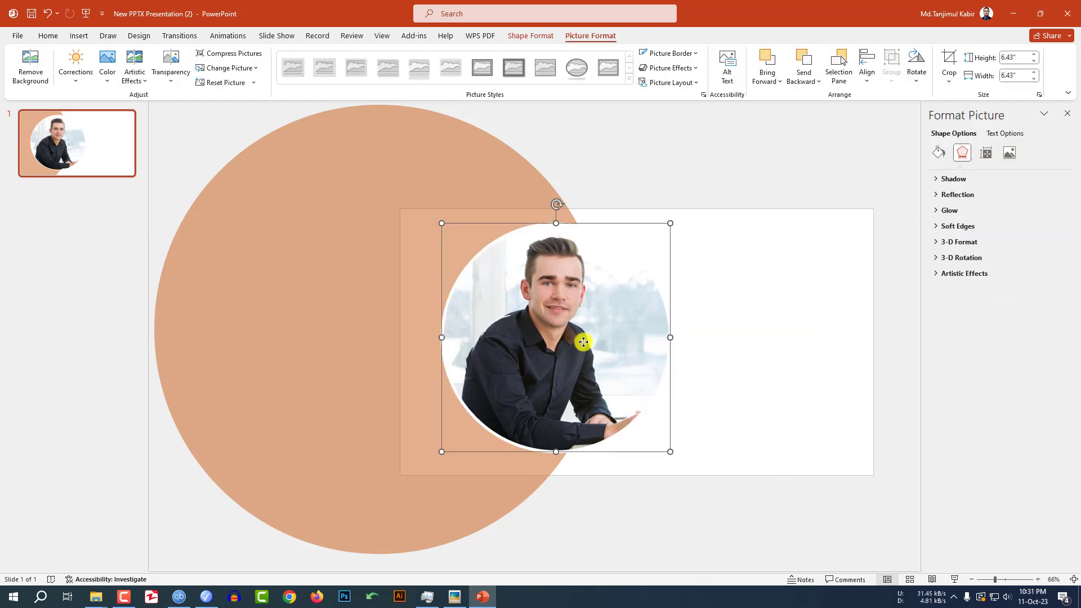
Copy the photo circle, shrink the copy to 2.28", and move it to the lower right
key("ctrl+z")
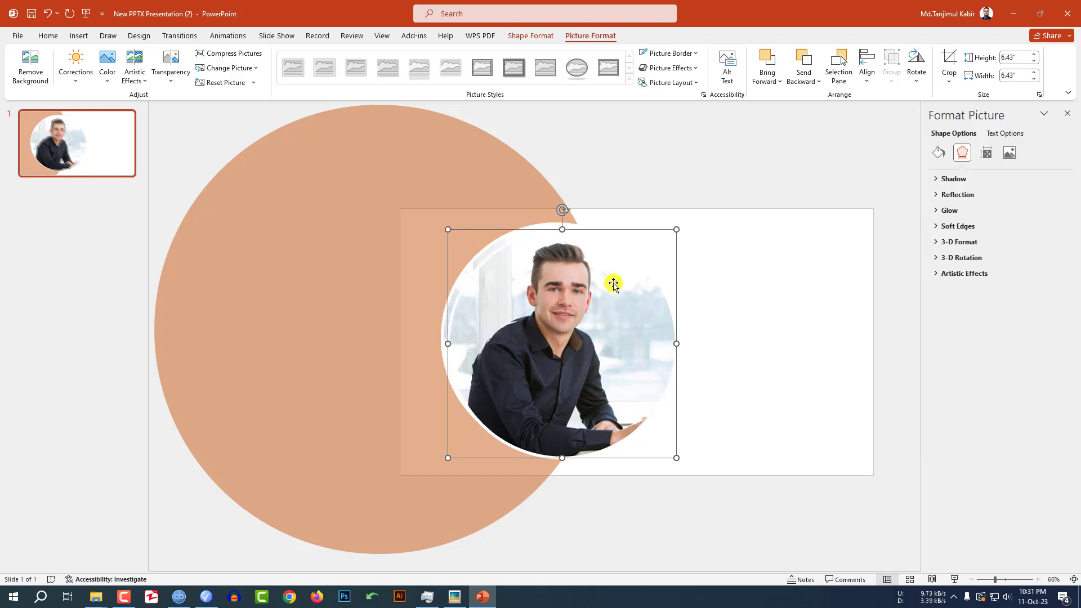
left_click_drag(673, 231, 555, 347)
left_click_drag(510, 401, 621, 411)
left_click_drag(666, 359, 649, 395)
Fill the small circle with the teamwork photo of stacked hands and reposition it inside
left_click(937, 153)
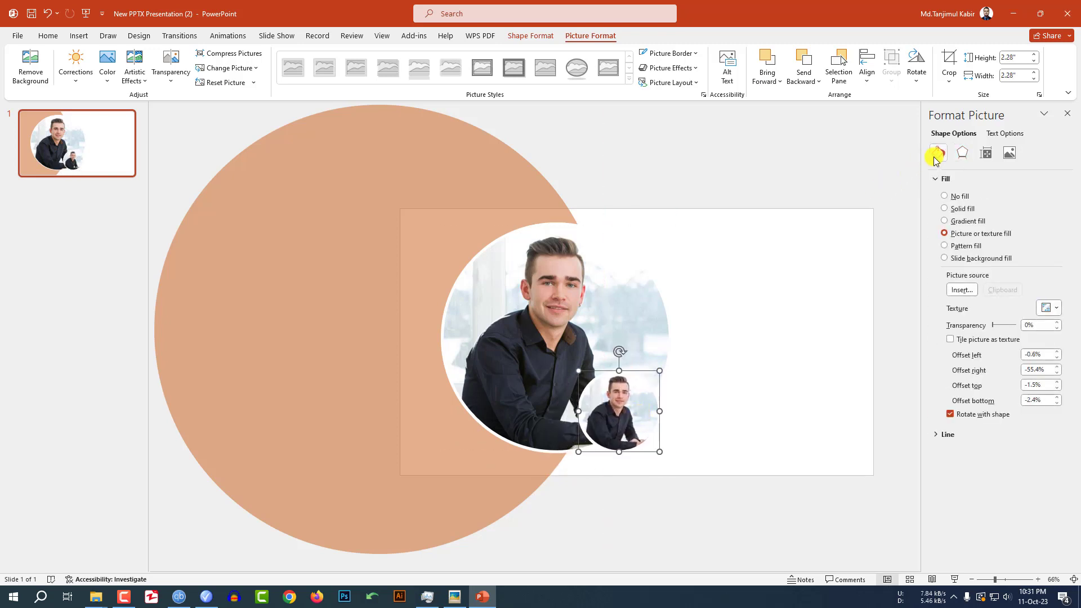
left_click(964, 290)
left_click(397, 264)
scroll(833, 295, "down", 10)
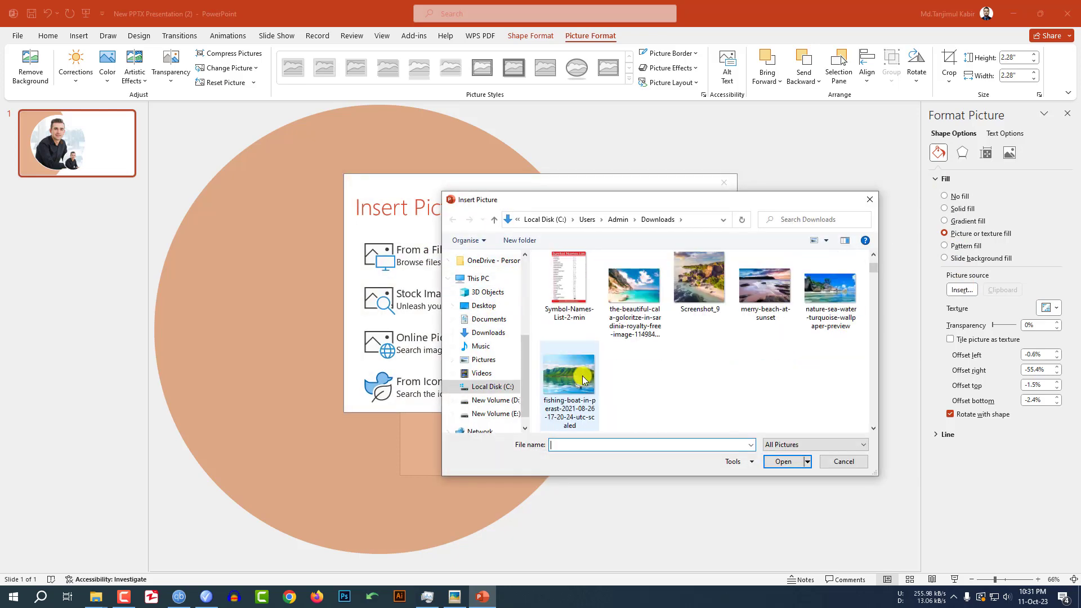
left_click(831, 304)
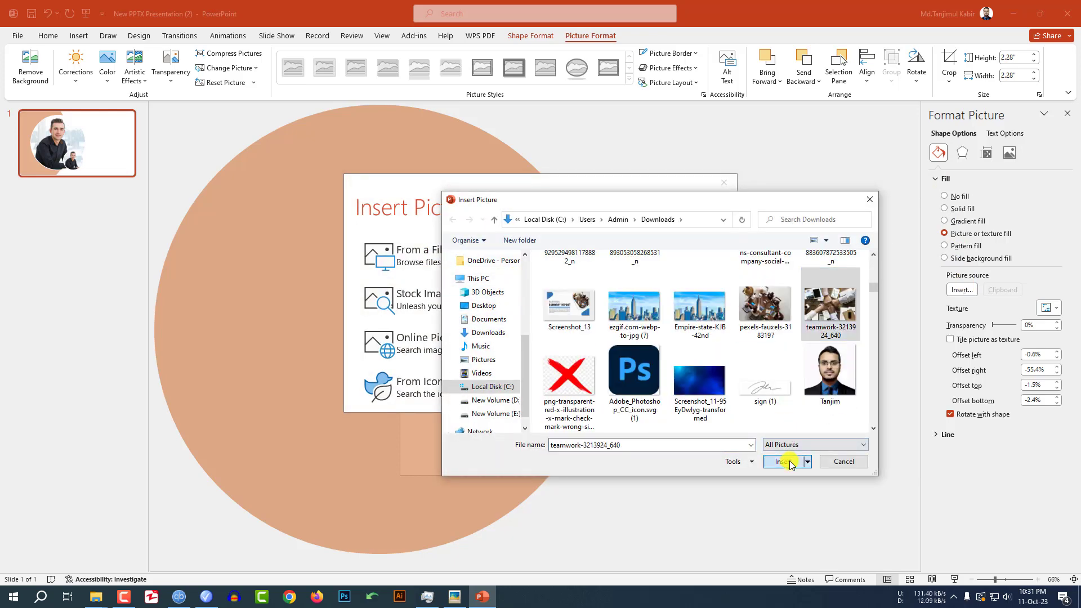
left_click(785, 462)
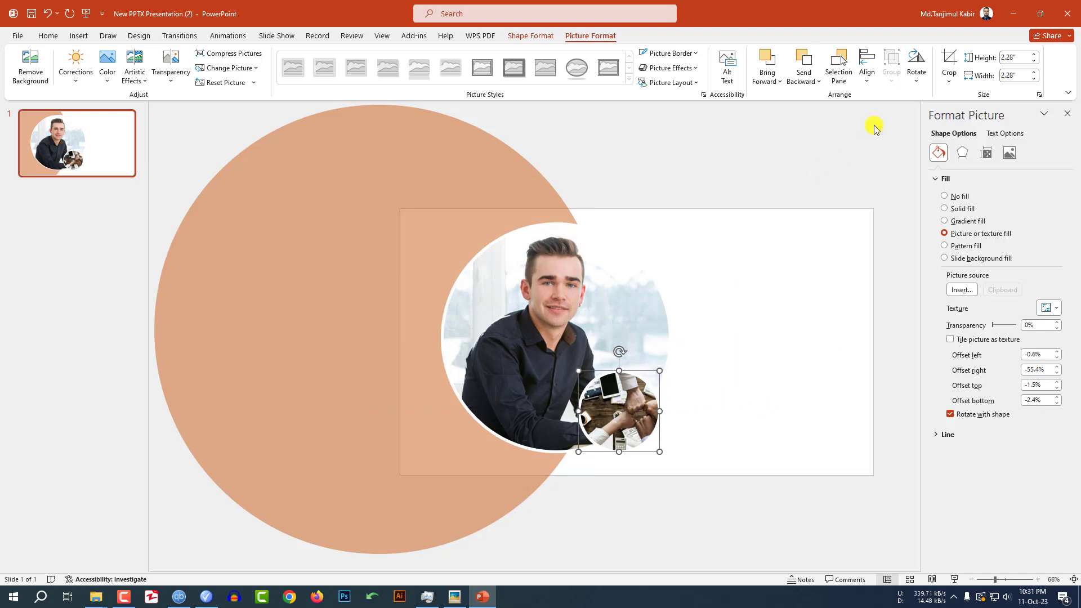
left_click(950, 70)
left_click_drag(678, 415, 612, 418)
Duplicate the small team circle and move the copy to the photo's upper right
left_click(695, 407)
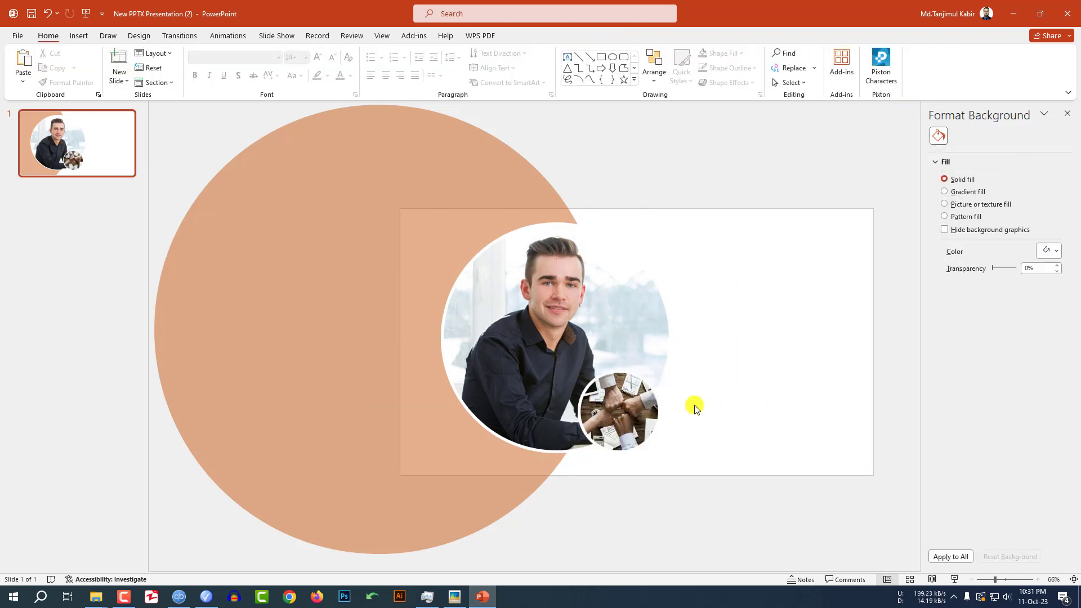
left_click(645, 391)
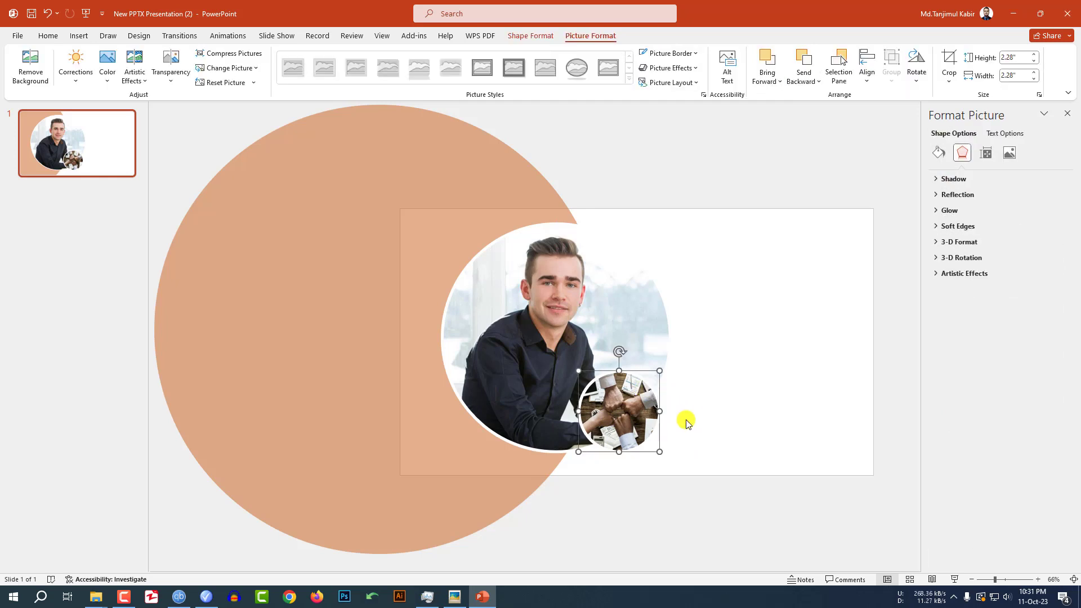
key("ctrl+d")
left_click_drag(642, 411, 646, 269)
Fill the copied circle dark navy blue and add the text PPT CO inside it
left_click(529, 37)
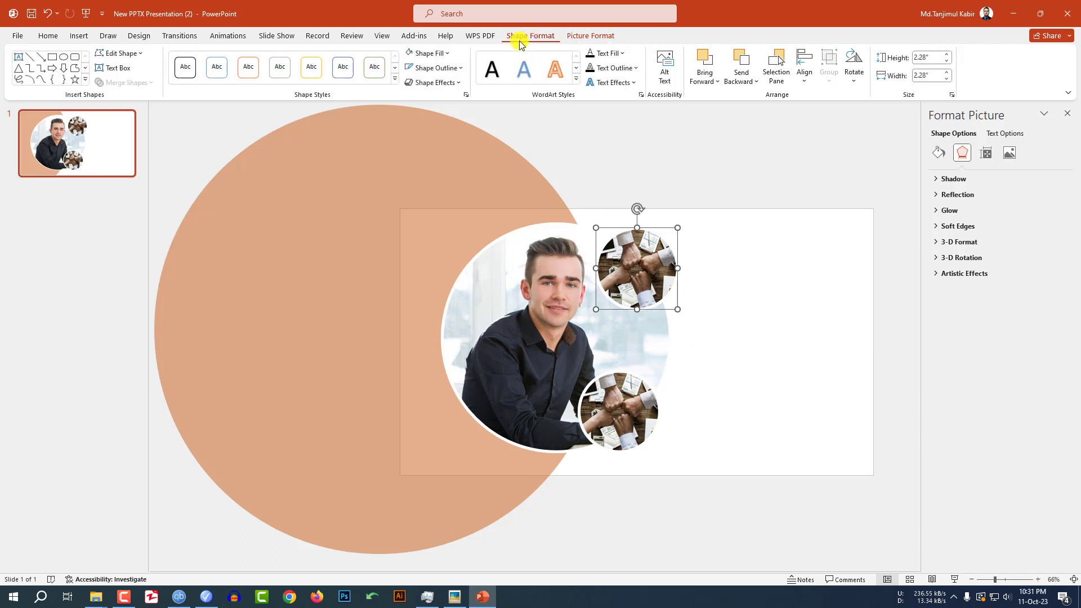
left_click(446, 58)
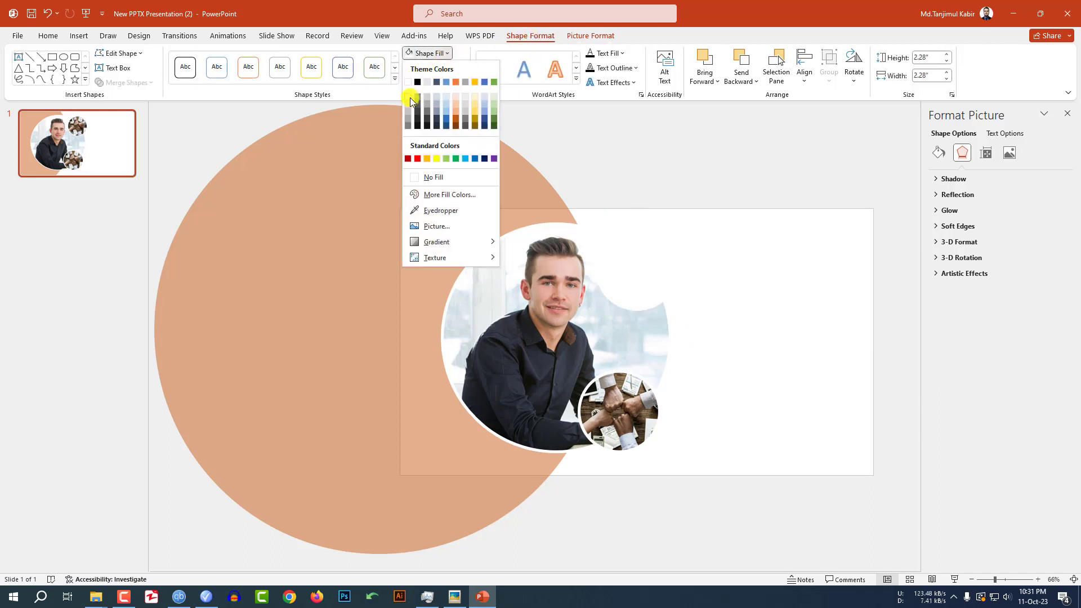
left_click(485, 158)
left_click(629, 263)
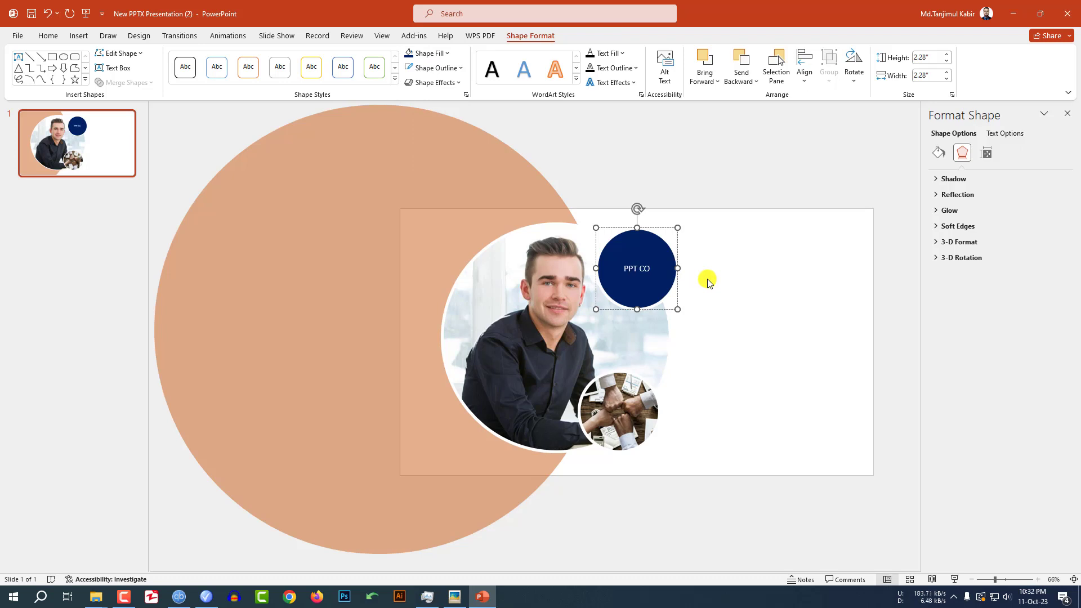
Format PPT CO in Anton at 36 pt, then place an enlarged copy of the navy circle at lower left
key("ctrl+a")
left_click(36, 36)
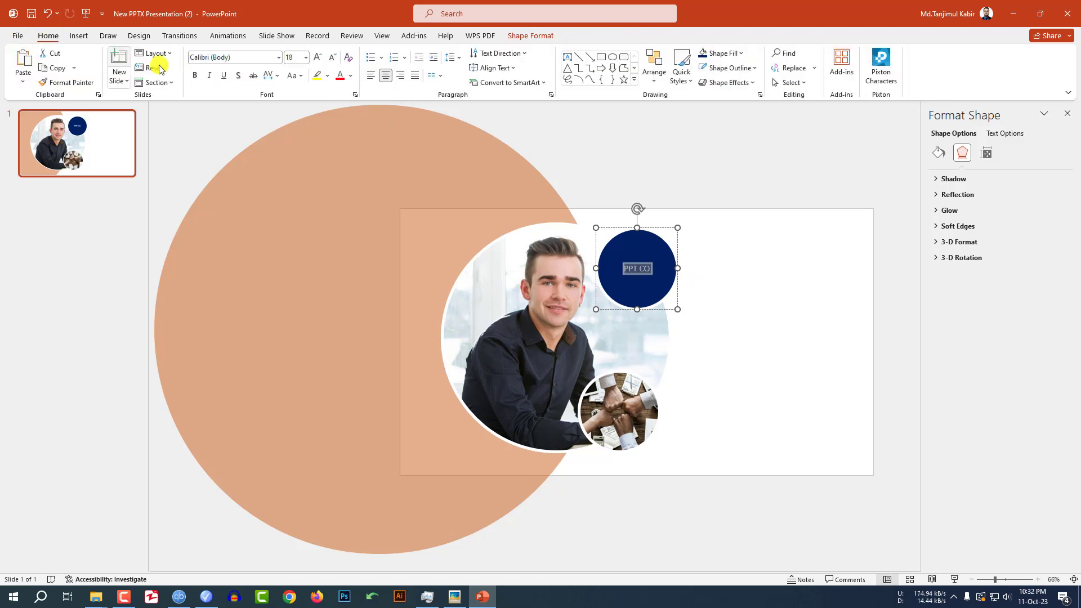
left_click(252, 56)
key("Return")
left_click(317, 56)
left_click(317, 57)
left_click(317, 56)
left_click(317, 56)
left_click(318, 56)
left_click(317, 56)
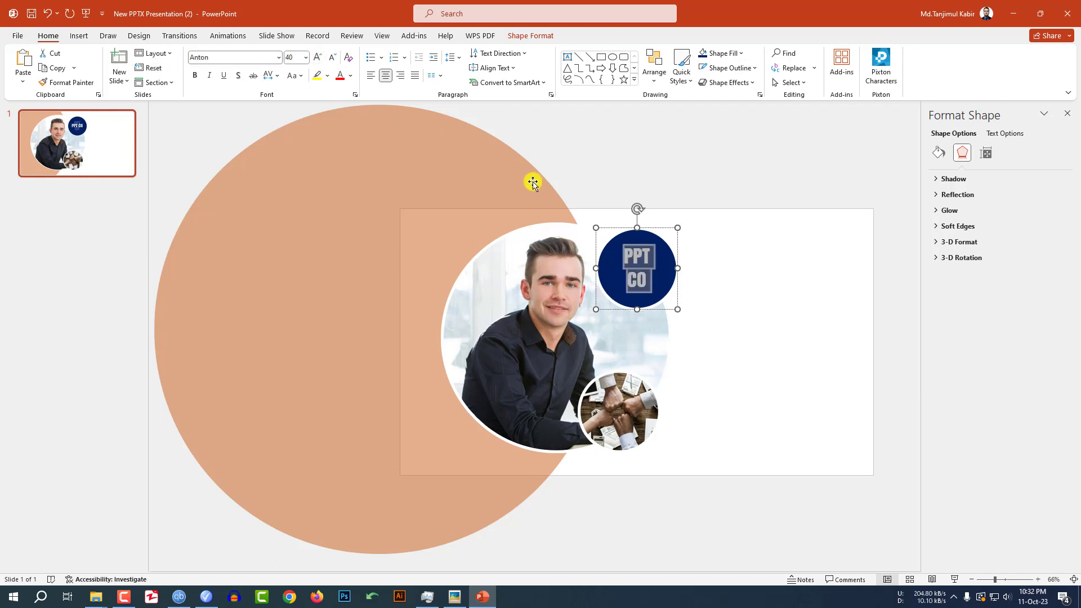
key("ctrl+shift+comma")
left_click(653, 285)
left_click_drag(654, 285, 484, 432)
left_click_drag(512, 371, 531, 353)
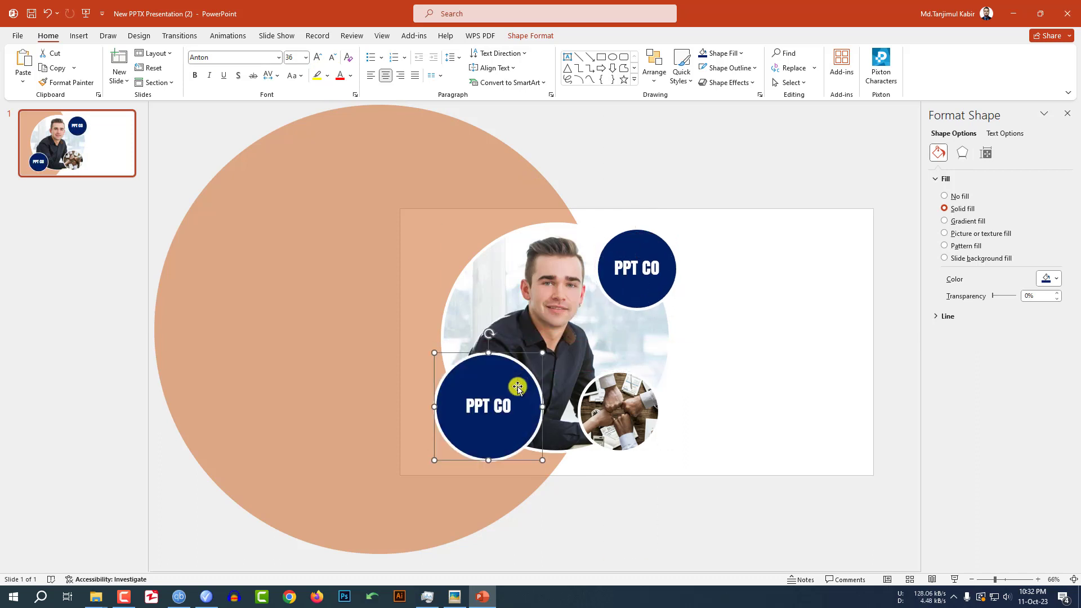
Delete the PPT CO text from the lower copy and remove its white outline
left_click(475, 401)
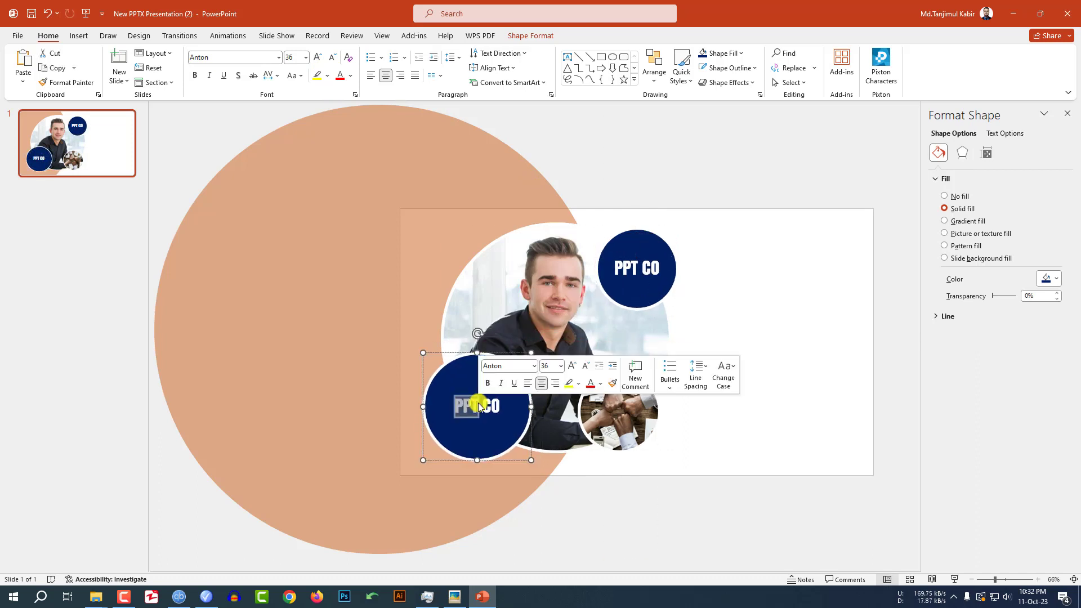
left_click_drag(499, 406, 451, 407)
key("Delete")
key("Escape")
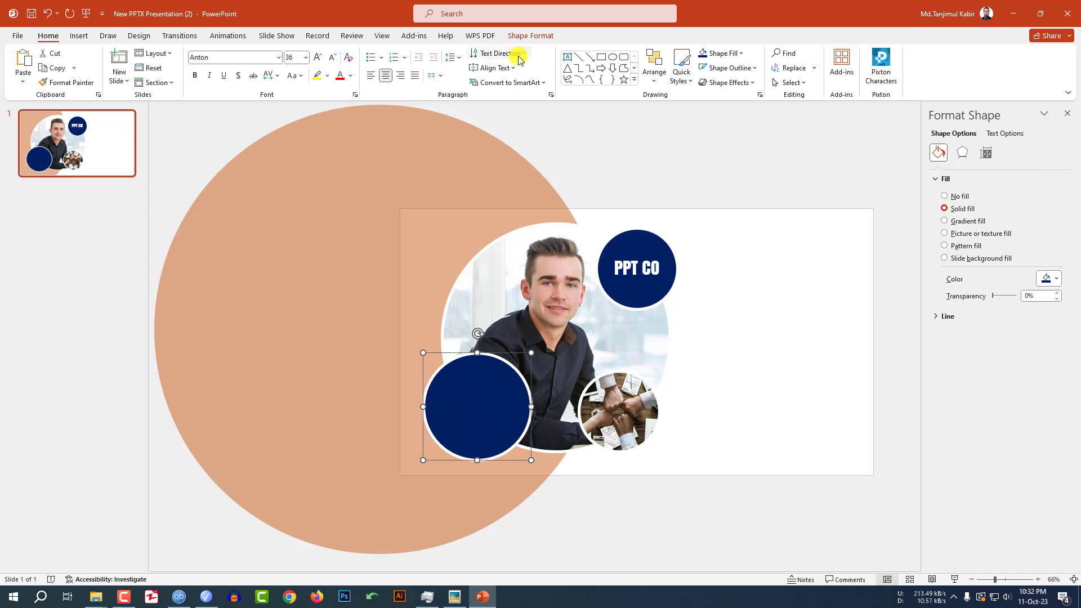
left_click(529, 35)
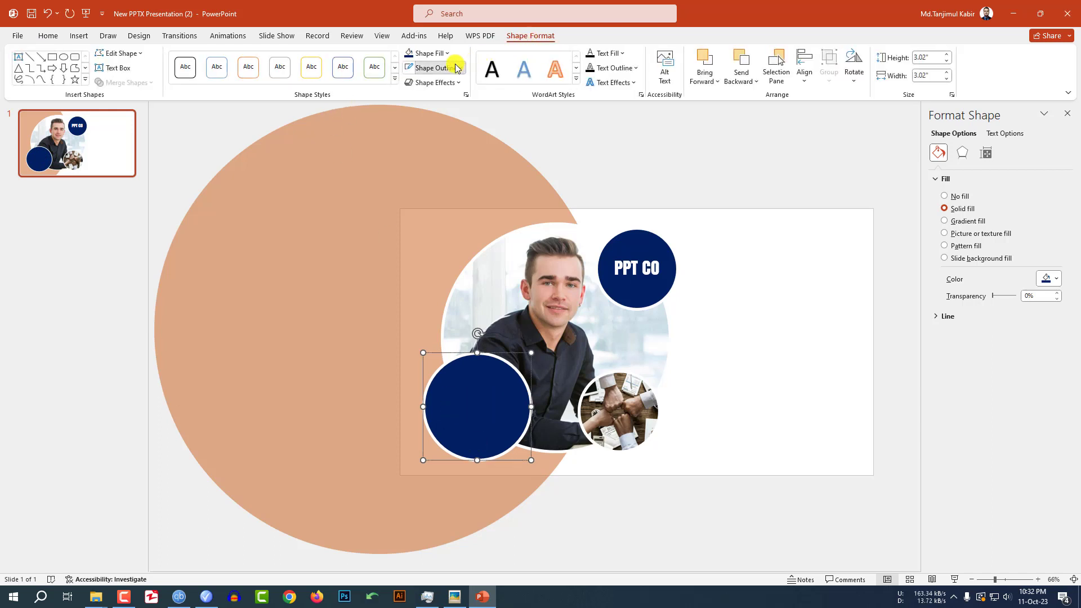
left_click(456, 68)
left_click(436, 189)
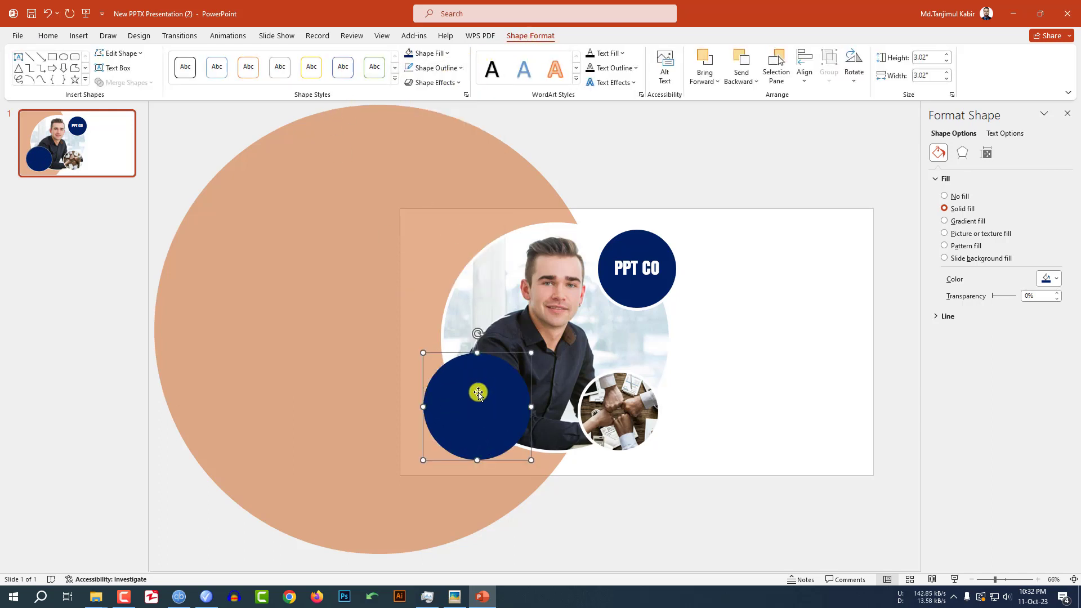
Send the navy circle behind the photo via the Selection Pane, then enlarge and nudge it down-left
left_click(48, 36)
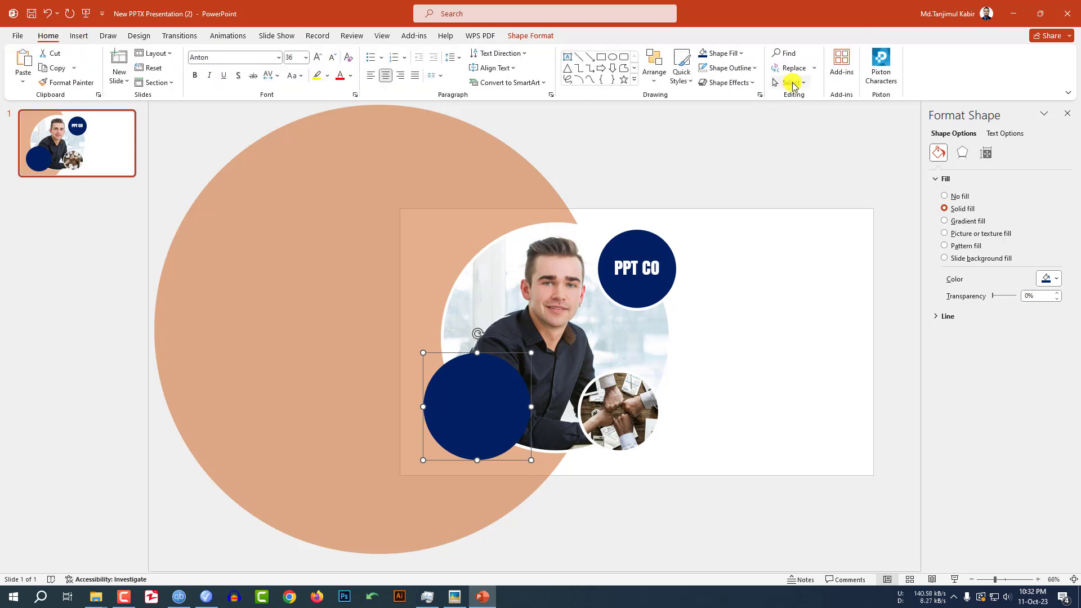
left_click(793, 83)
left_click(804, 128)
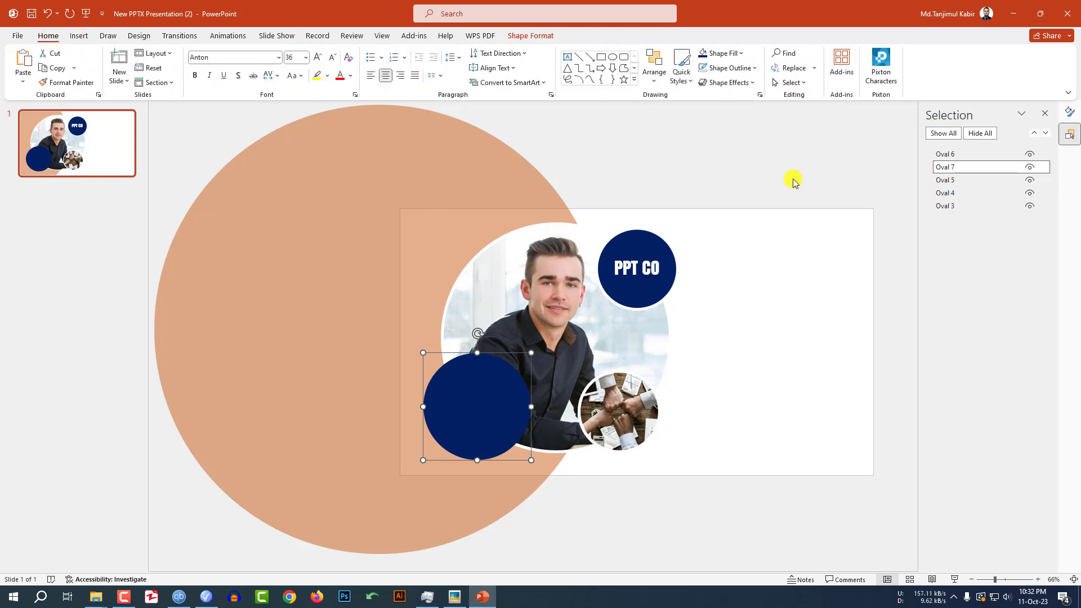
left_click_drag(960, 167, 958, 197)
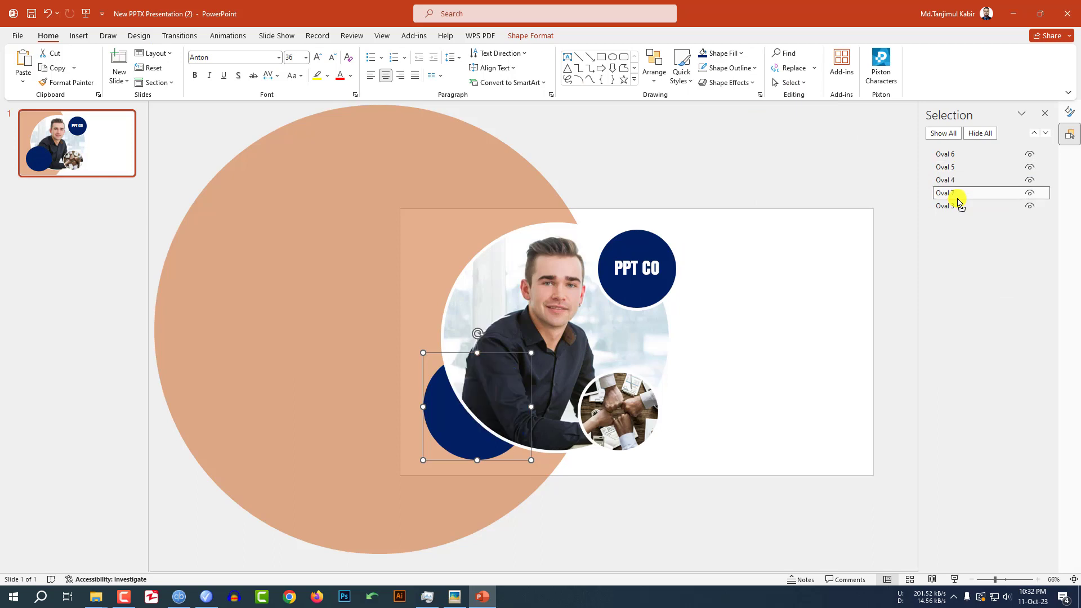
left_click(500, 308)
left_click(428, 417)
left_click_drag(531, 352, 550, 334)
mouse_move(458, 425)
left_mouse_down()
mouse_move(441, 427)
mouse_move(453, 429)
left_mouse_up()
left_click(589, 485)
left_click(79, 35)
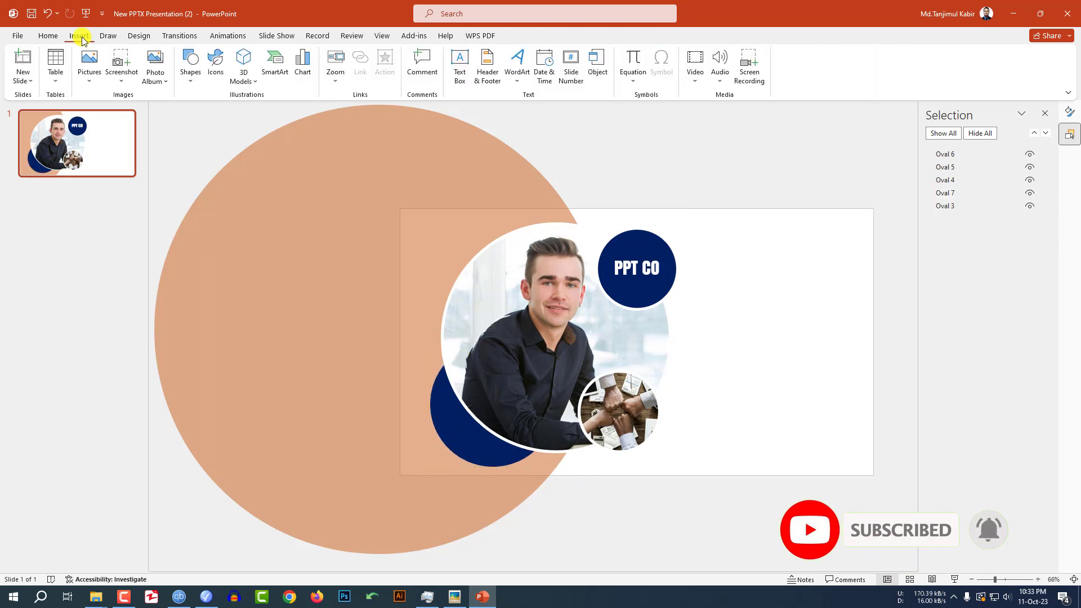
Add an ABOUT US text box at the top left in white LEMON MILK
left_click(196, 84)
left_click(188, 108)
left_click_drag(420, 224, 473, 235)
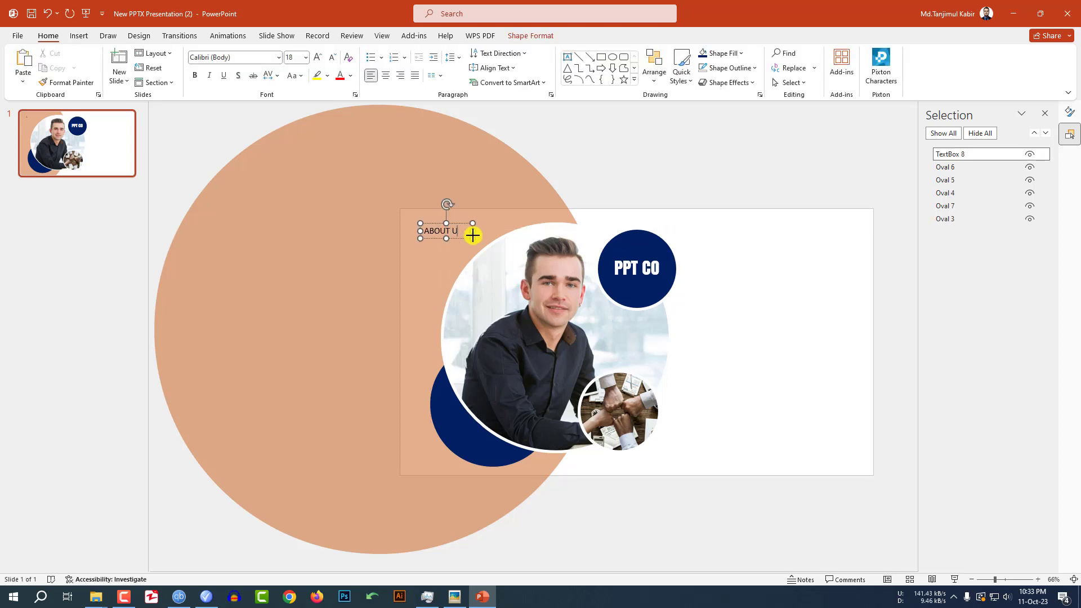
key("ctrl+a")
left_click(248, 57)
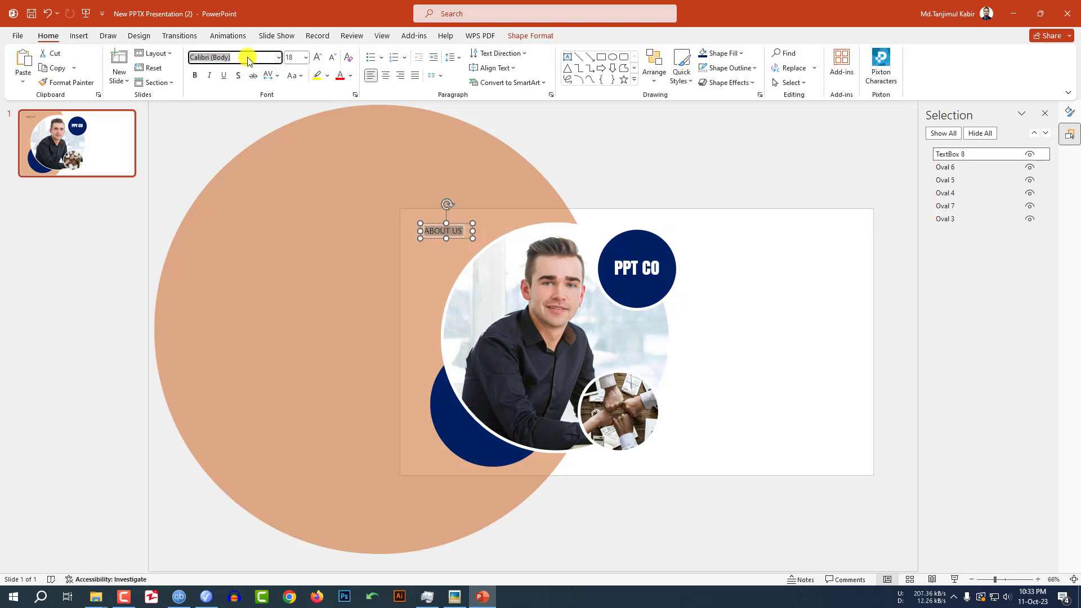
type("Lemon")
key("Return")
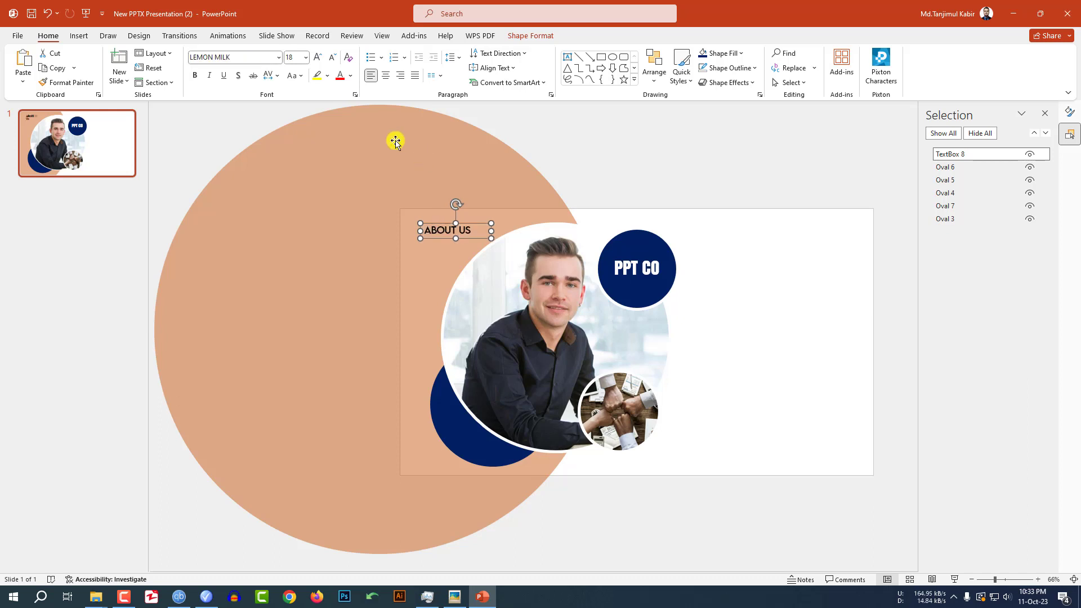
left_click(350, 75)
left_click(345, 107)
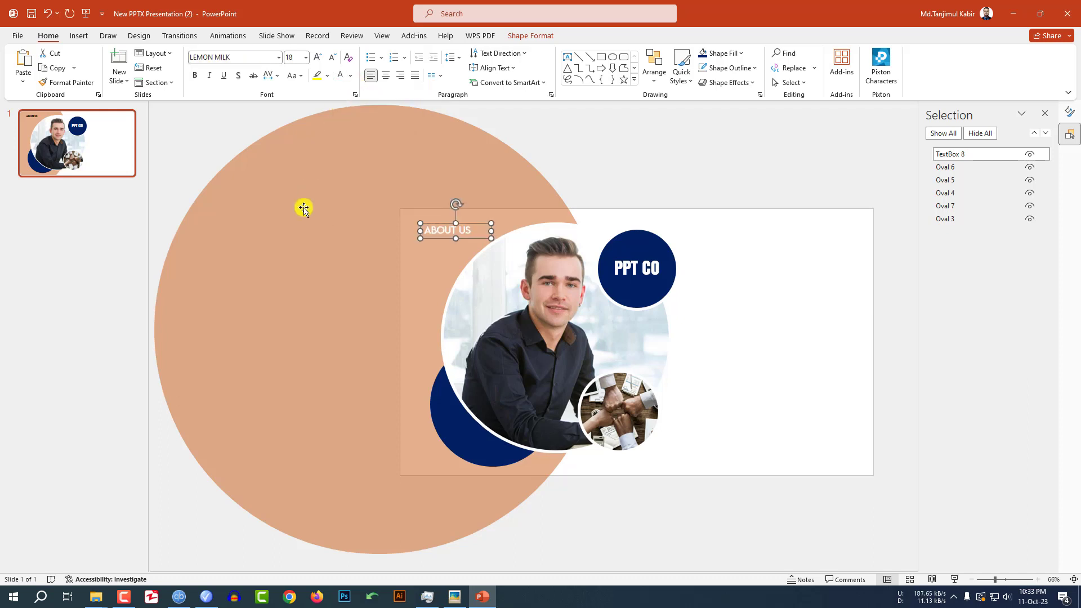
Set the big peach circle's transparency to 0% so it is solid orange
left_click(334, 265)
right_click(335, 265)
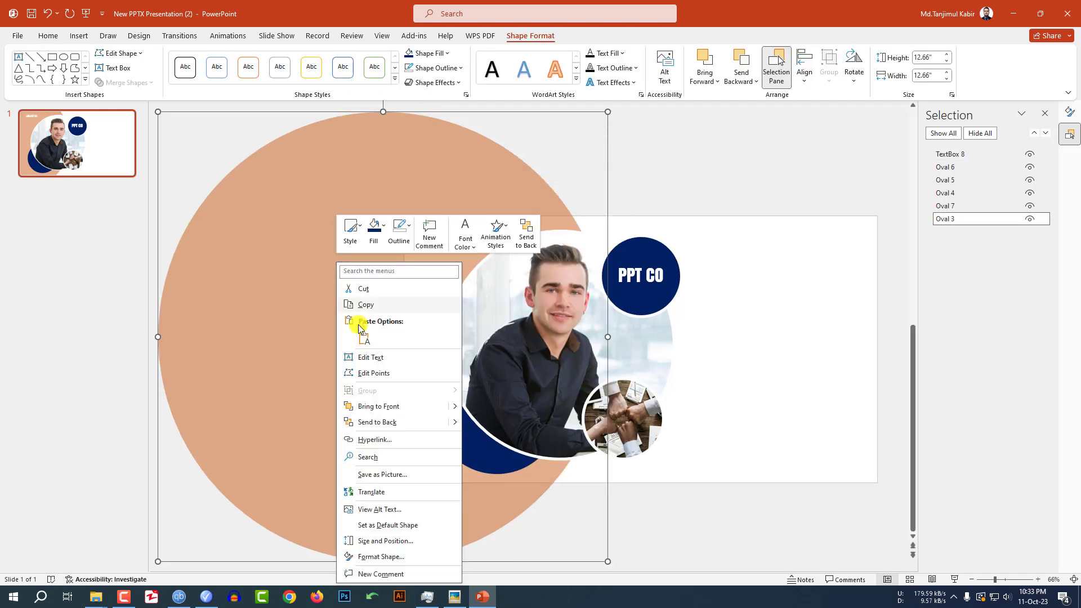
left_click(394, 540)
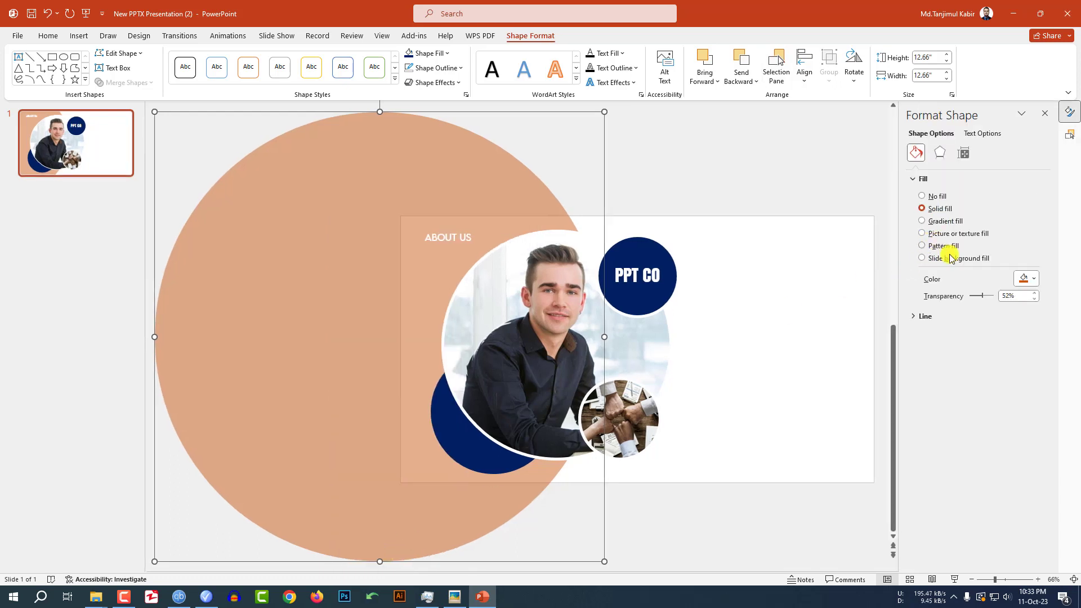
left_click_drag(980, 298, 960, 303)
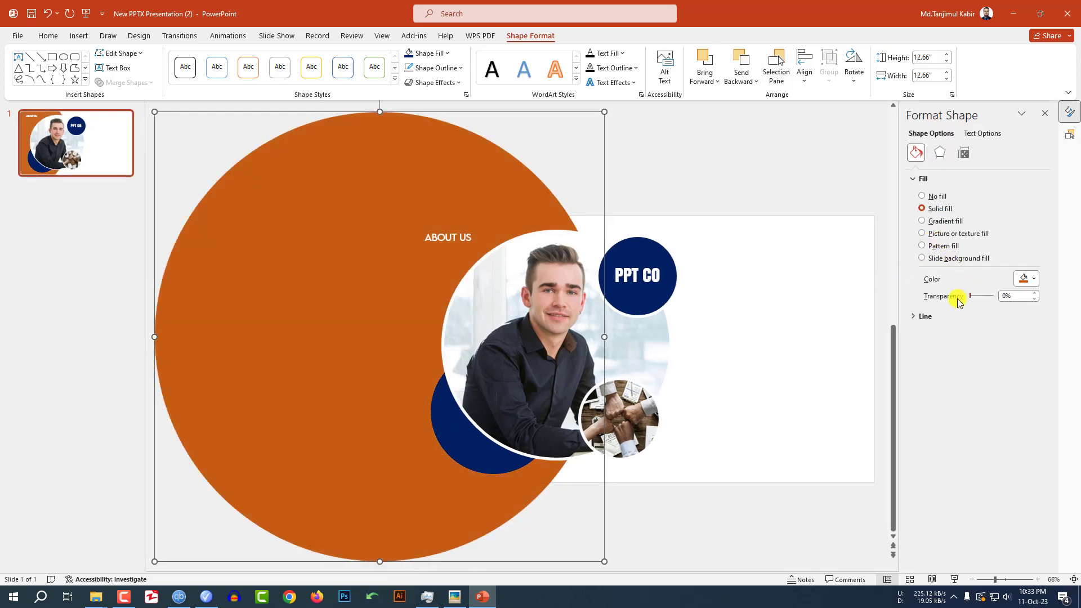
left_click(701, 180)
left_click(79, 35)
left_click(191, 65)
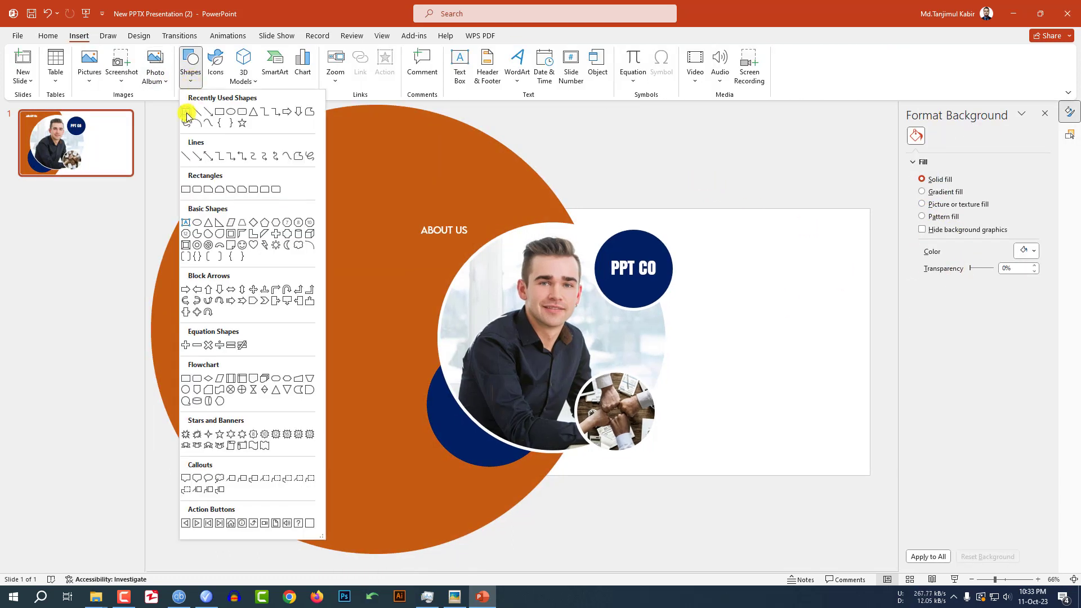
Add a PPT SOLUTION text box right of the PPT CO circle in LEMON MILK
left_click(187, 114)
left_click_drag(688, 281, 837, 321)
type("PPT SOULUTIO")
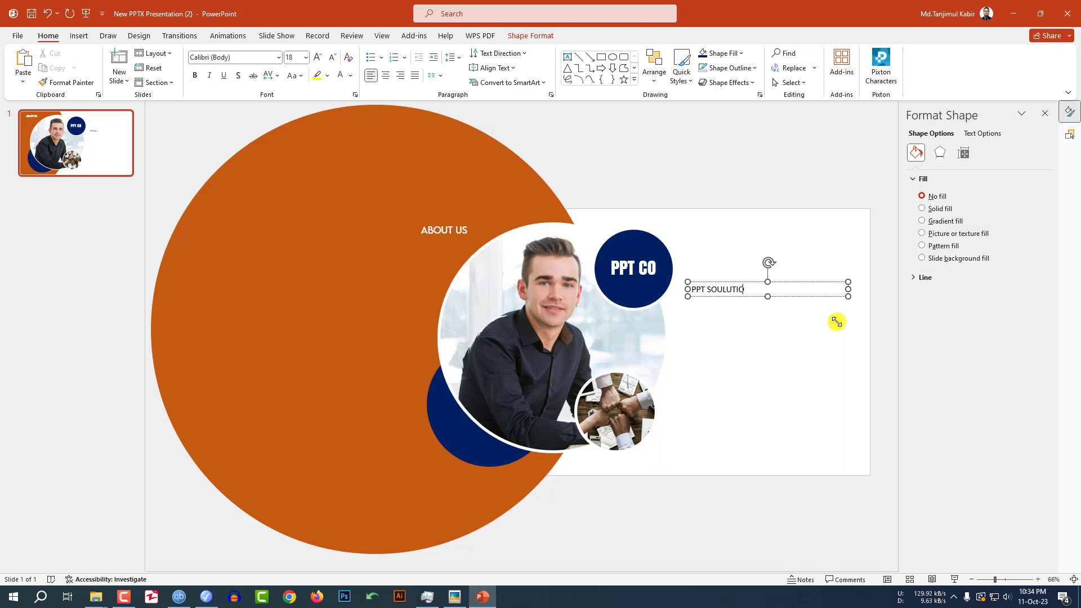
key("ctrl+a")
left_click(241, 57)
type("L")
key("Return")
Make PPT SOLUTION bold at 40 pt, colored with the PPT CO navy via eyedropper
key("ctrl+b")
left_click(318, 57)
left_click(318, 57)
left_click(318, 57)
left_click(317, 58)
left_click(318, 57)
left_click(318, 57)
left_click(760, 313)
left_click(757, 306)
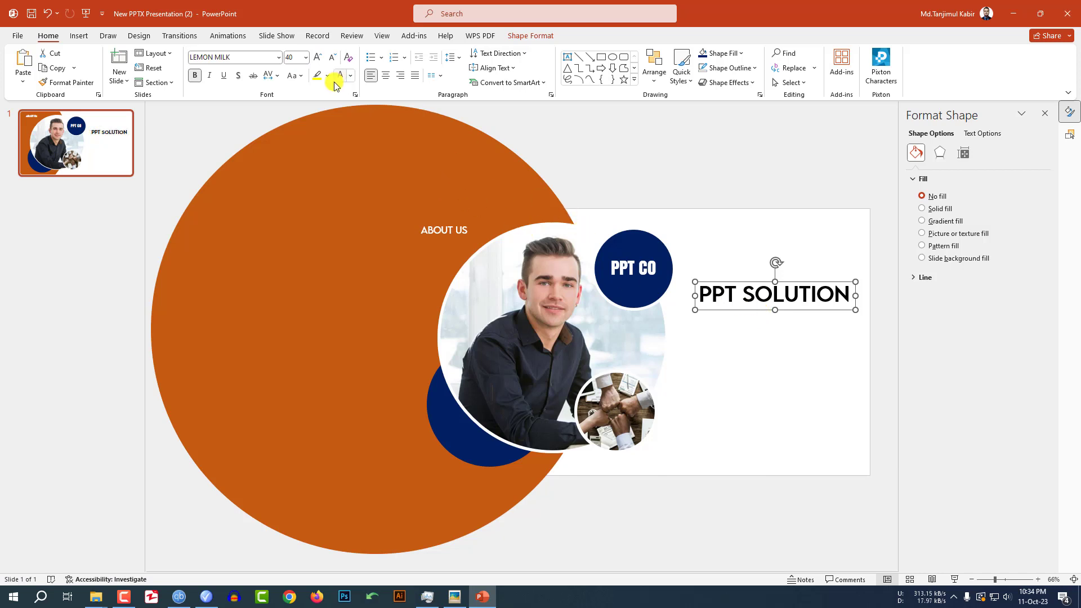
left_click(350, 75)
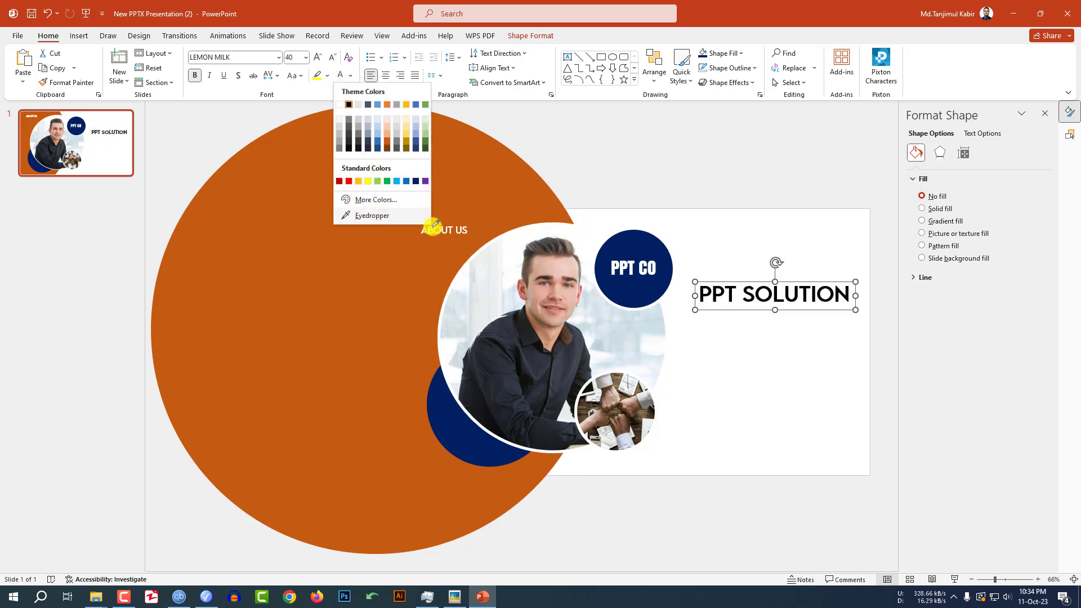
left_click(373, 216)
left_click(642, 247)
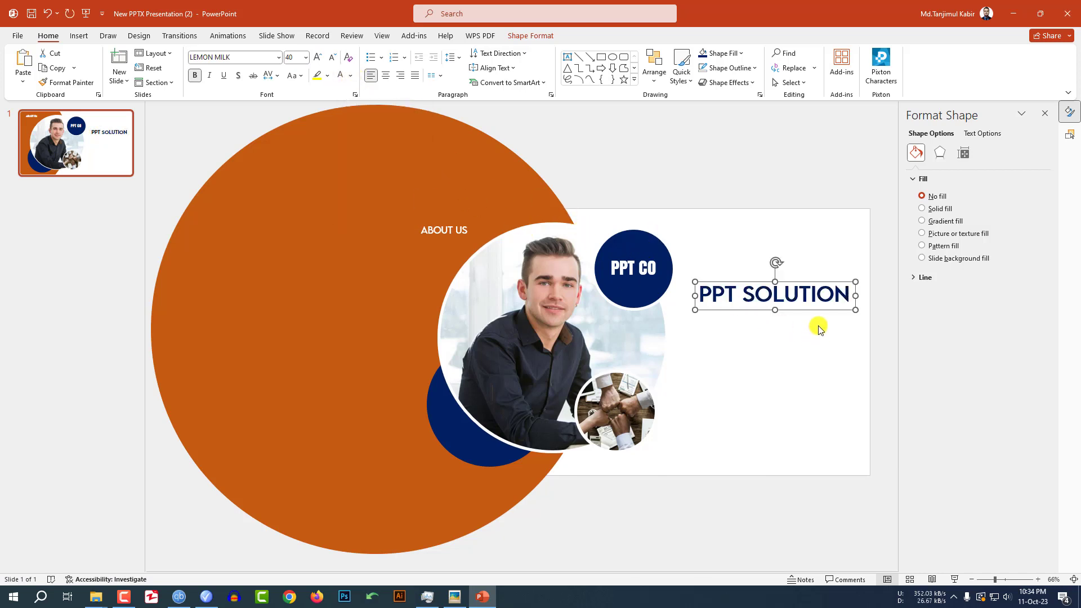
left_click(774, 336)
Add an ADD YOUR TEXT HERE text box below the heading in the Lora font
left_click(79, 35)
left_click(191, 65)
left_click(187, 110)
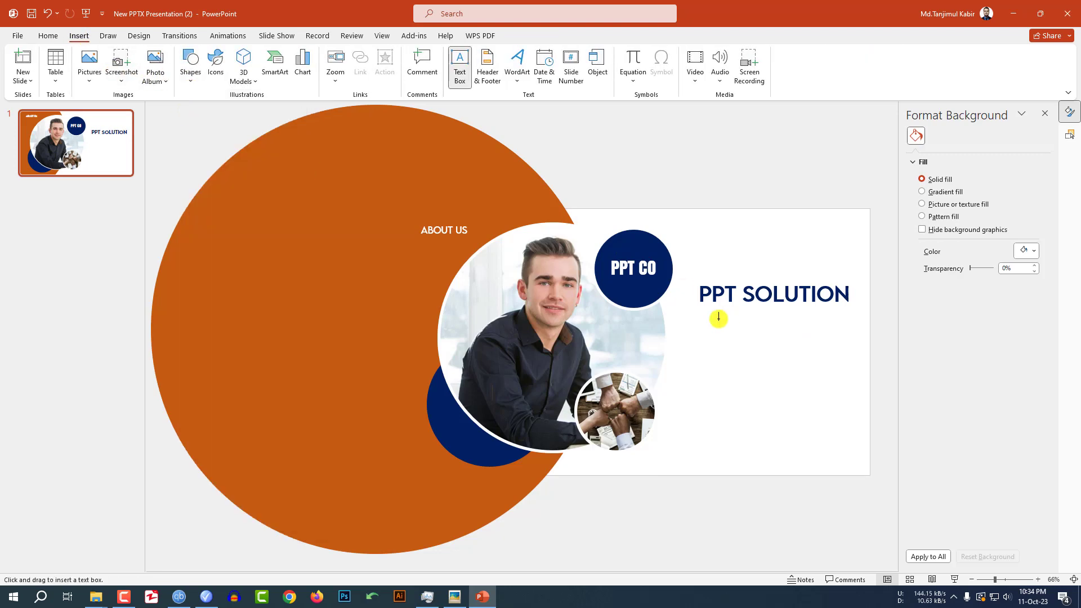
left_click_drag(700, 313, 848, 324)
type("ADD YOUR TEXT HERE")
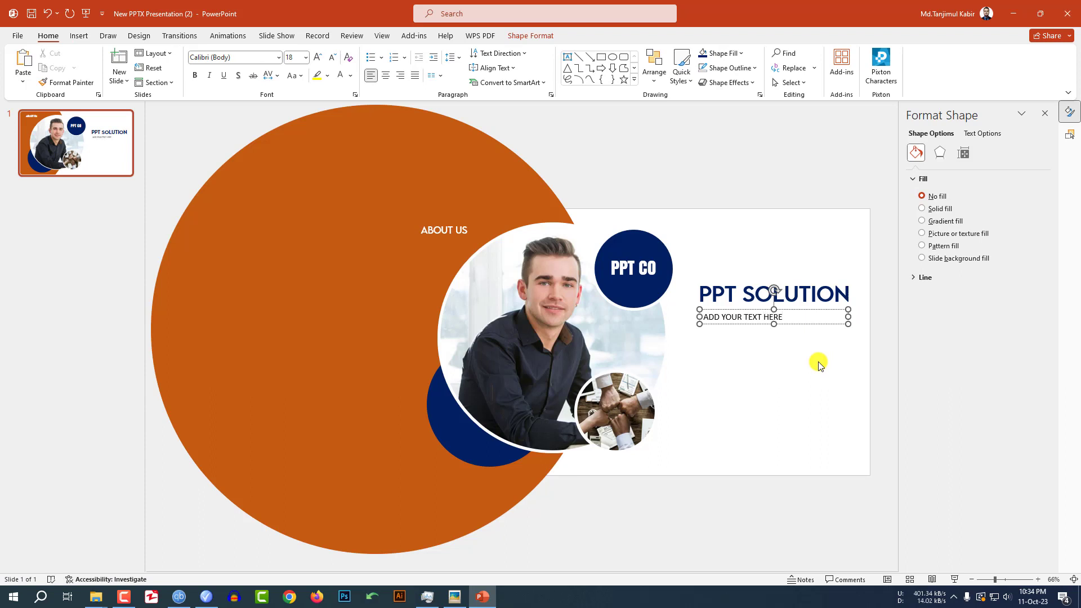
key("ctrl+a")
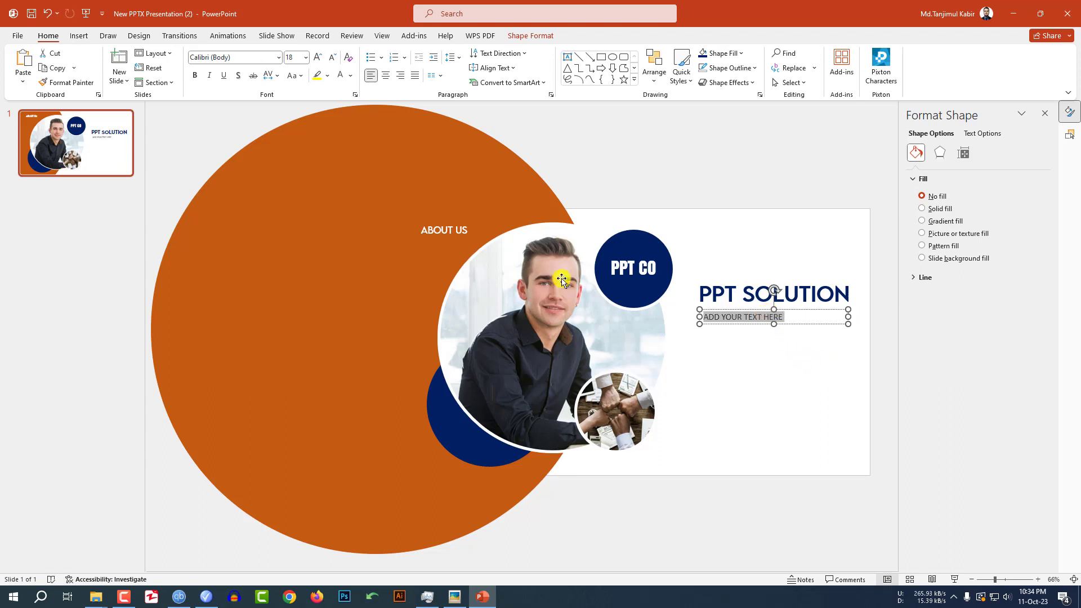
left_click(243, 59)
type("Lora")
key("Return")
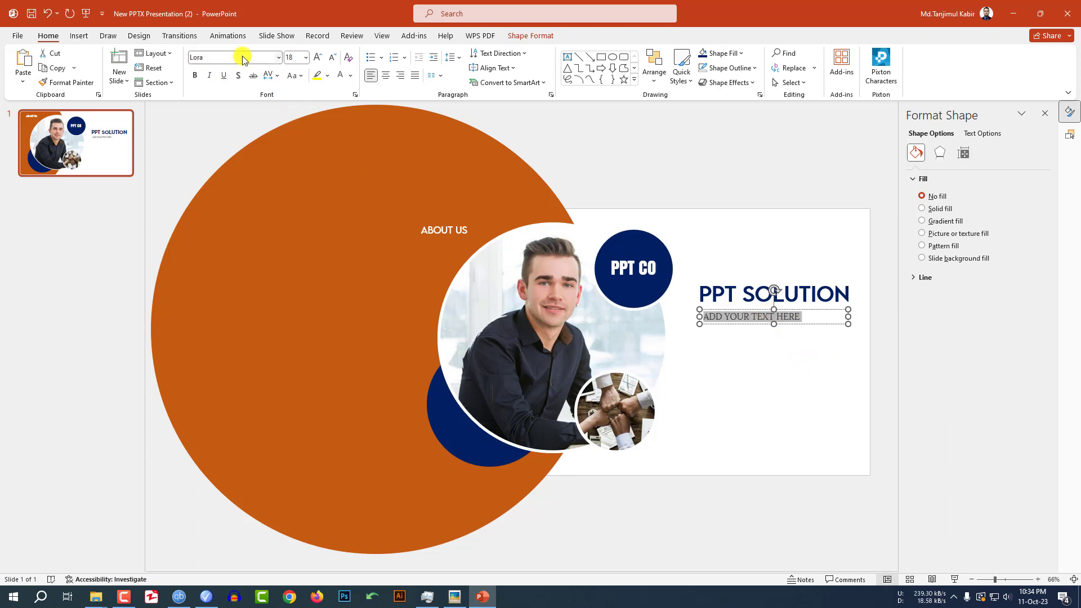
Give the subtitle expanded character spacing at 14 pt and widen its box to one line
left_click(272, 75)
left_click(300, 171)
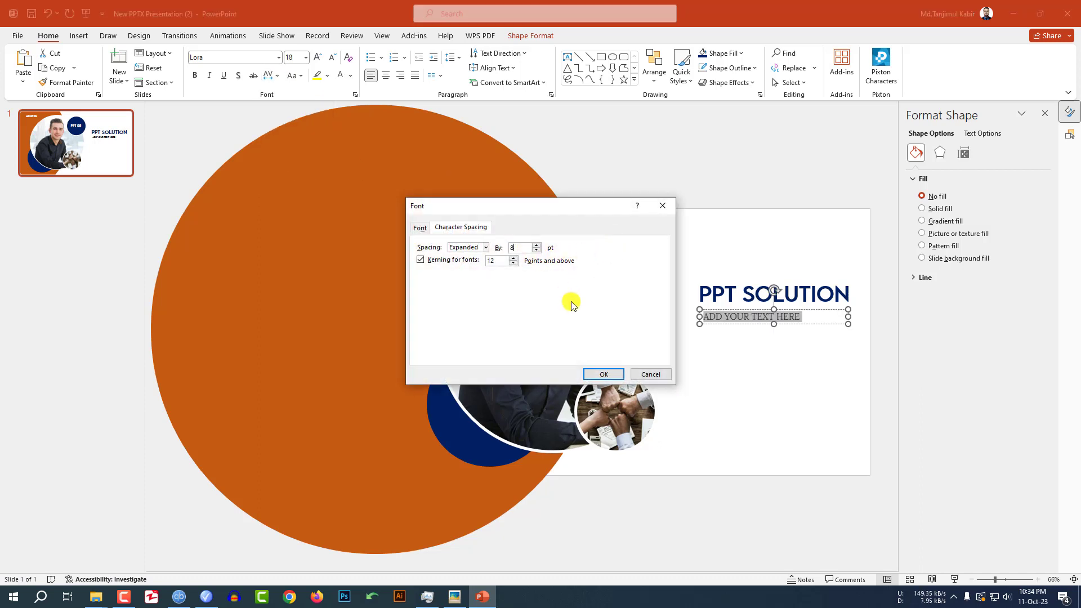
left_click(602, 376)
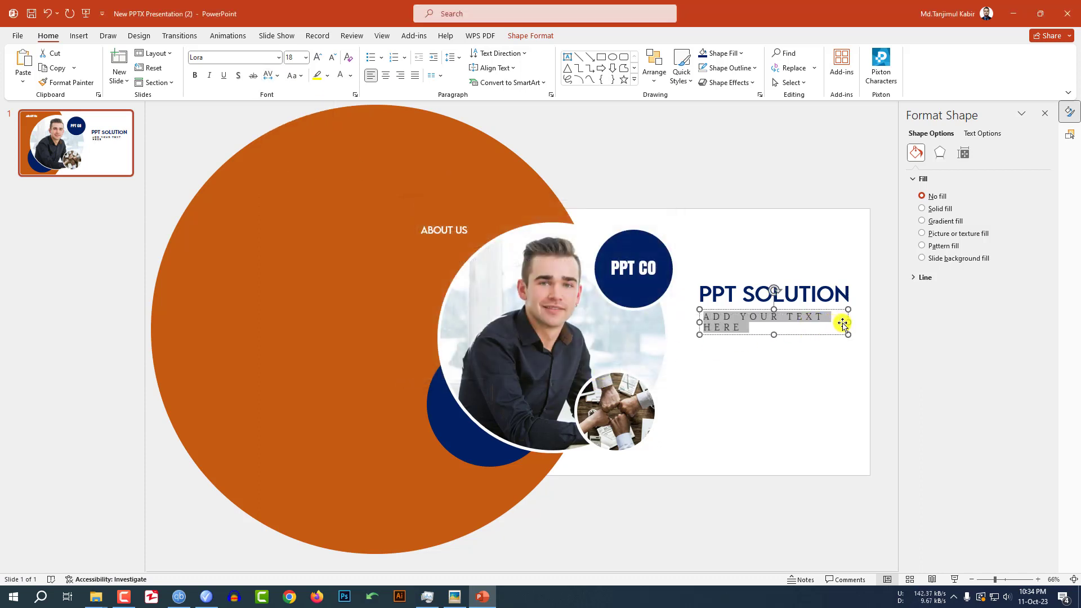
left_click(334, 58)
left_click(334, 58)
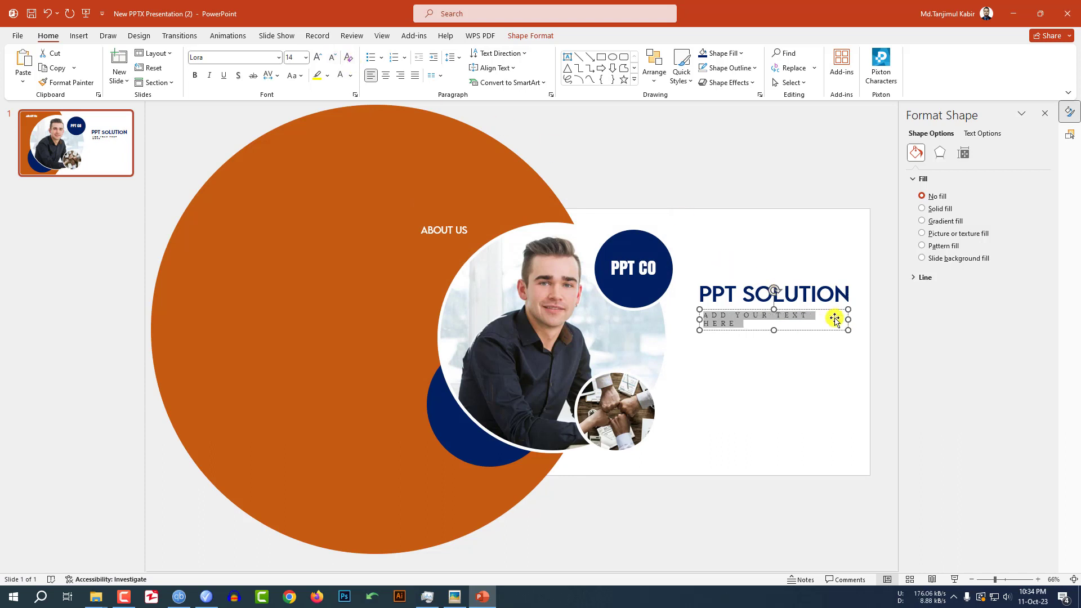
left_click_drag(848, 320, 859, 318)
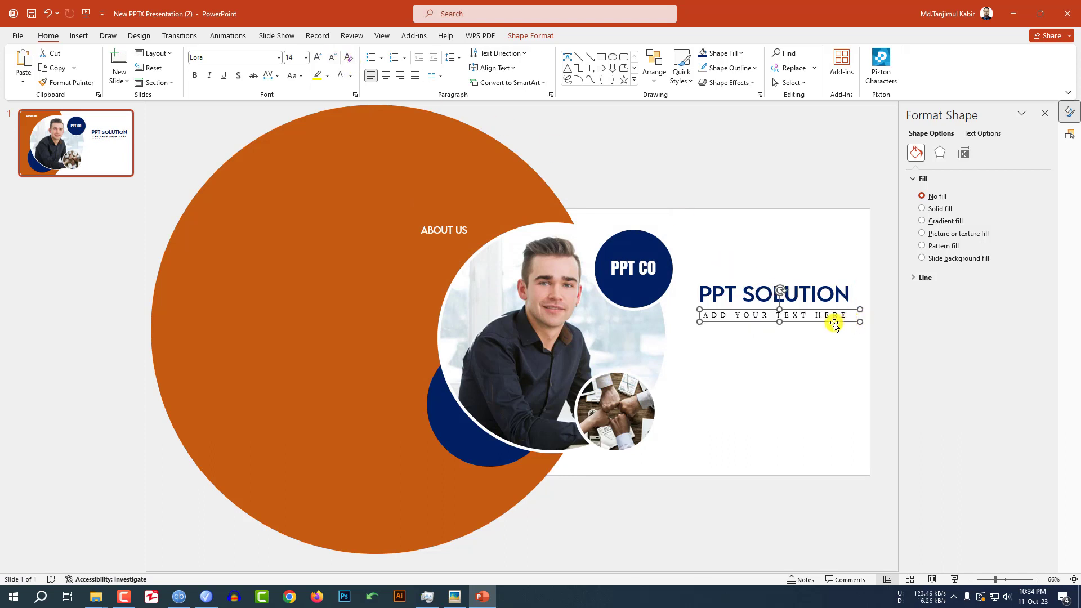
left_click(79, 35)
Draw a short straight line under the subtitle with a 3 pt navy outline
left_click(190, 83)
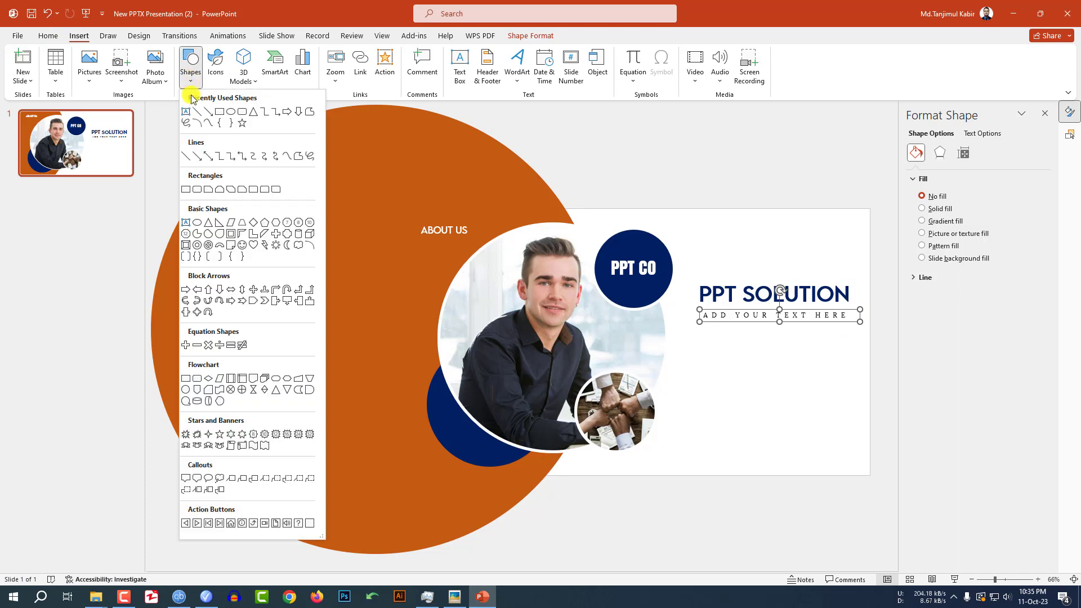
left_click(197, 112)
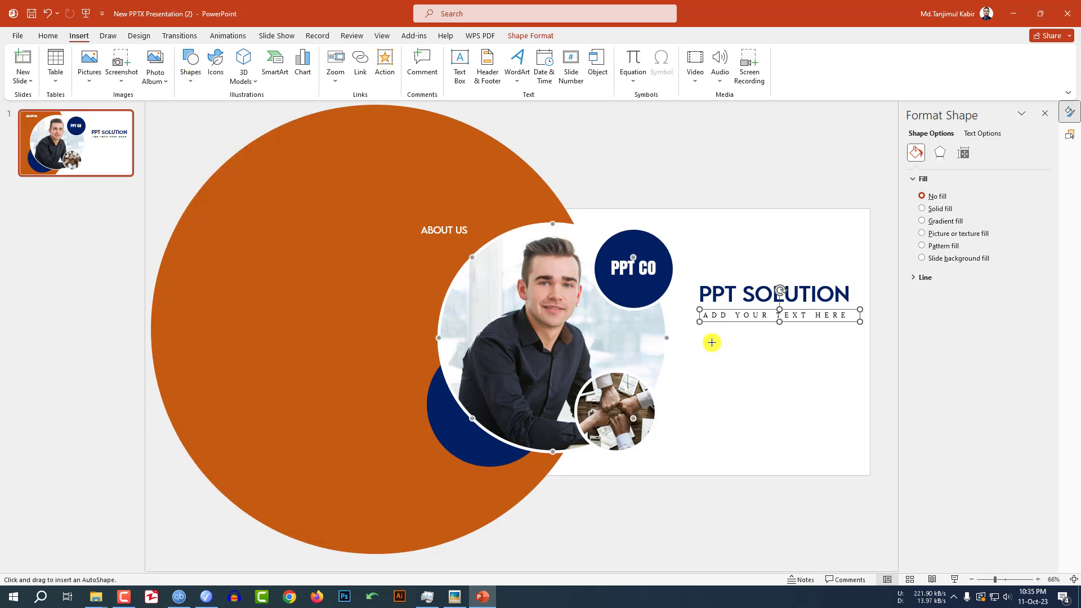
left_click_drag(700, 329, 745, 329)
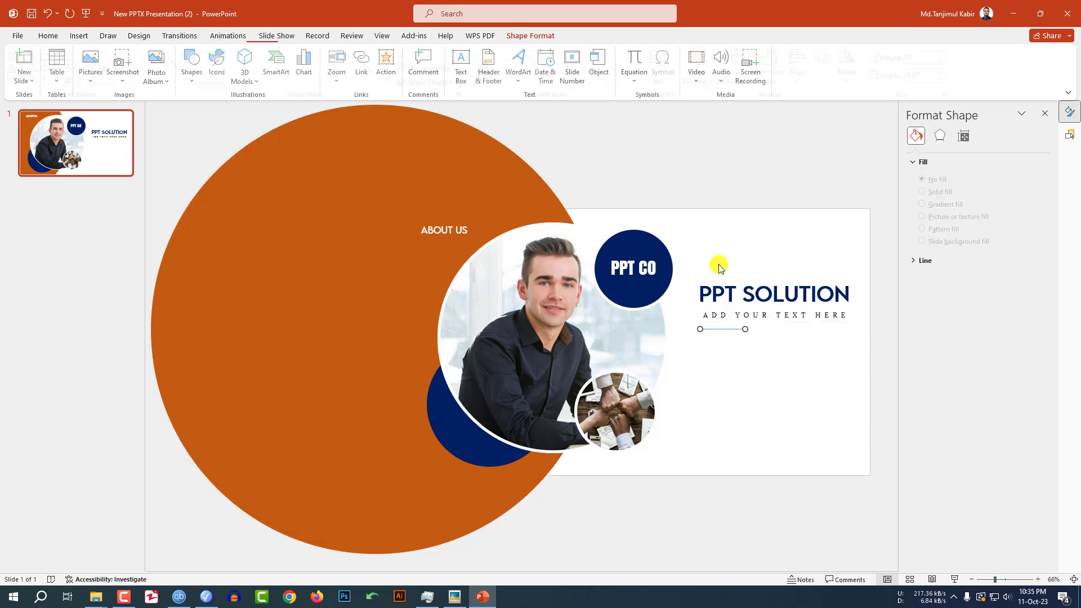
left_click(458, 70)
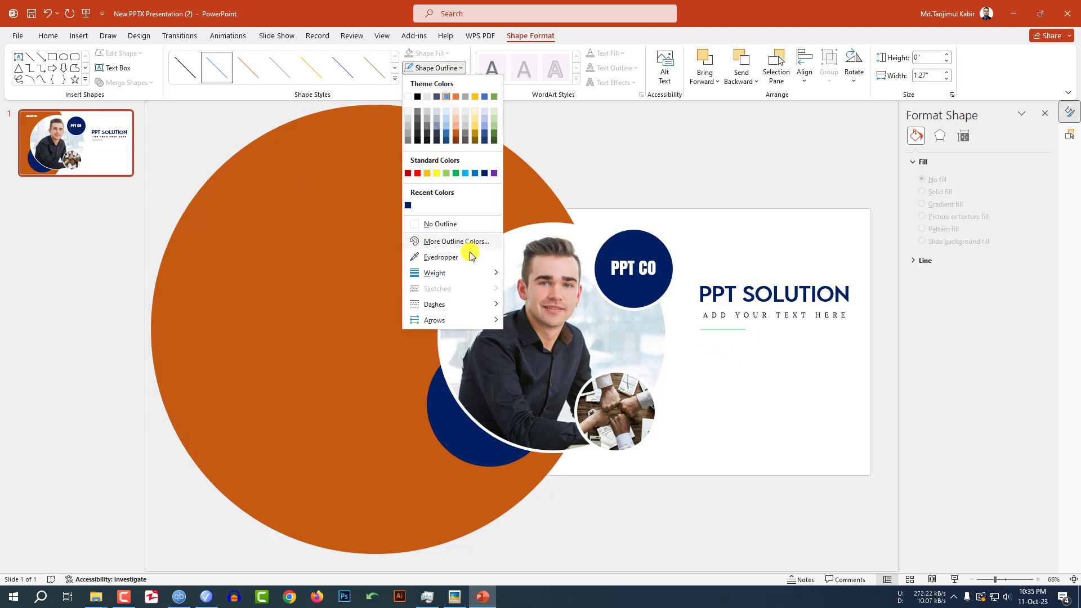
mouse_move(466, 273)
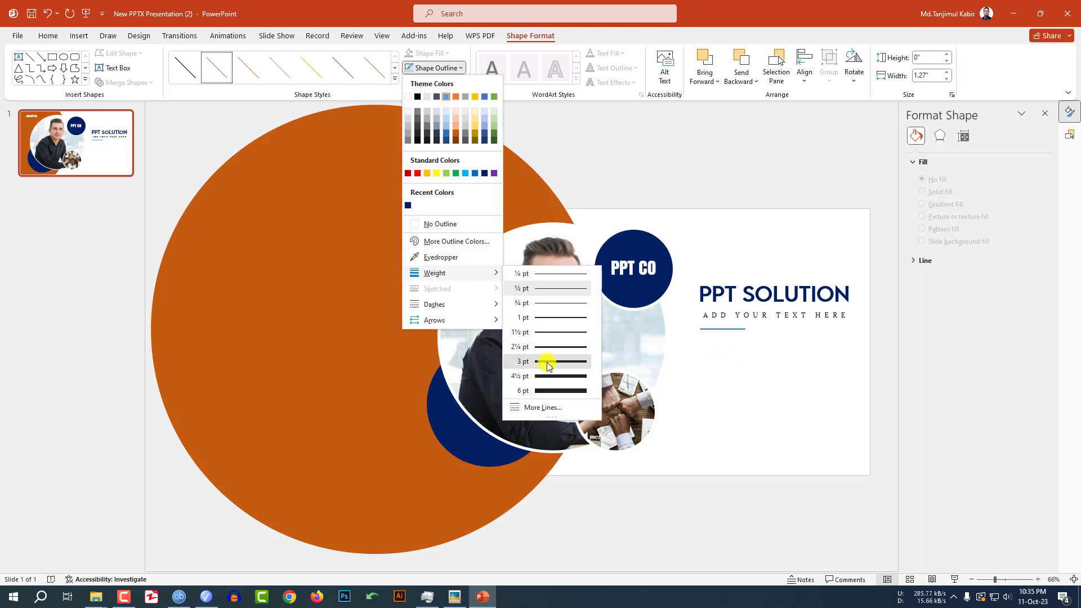
left_click(548, 363)
left_click(455, 68)
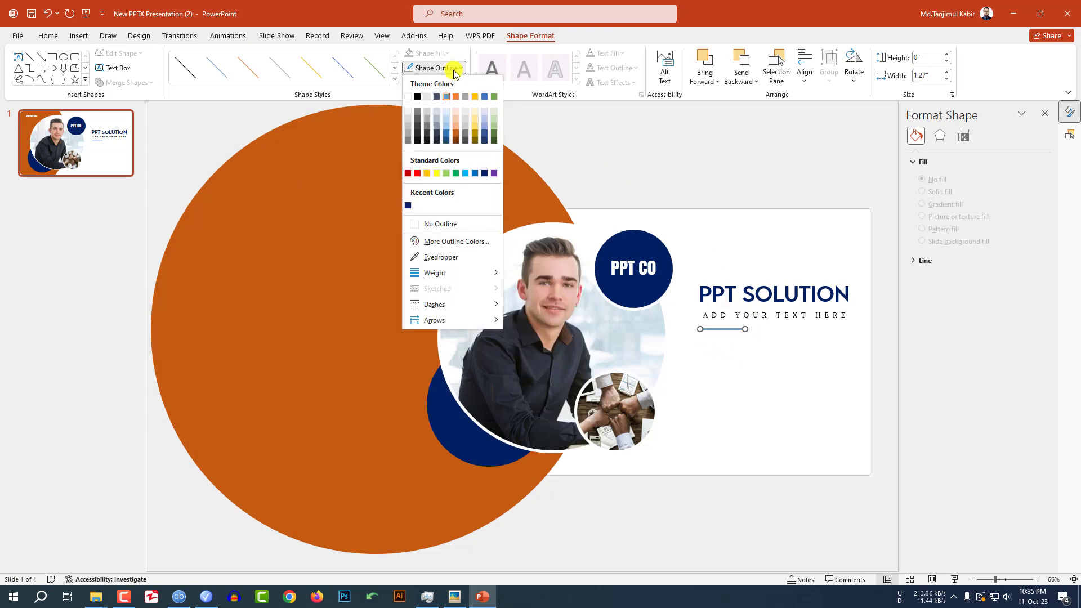
left_click(408, 206)
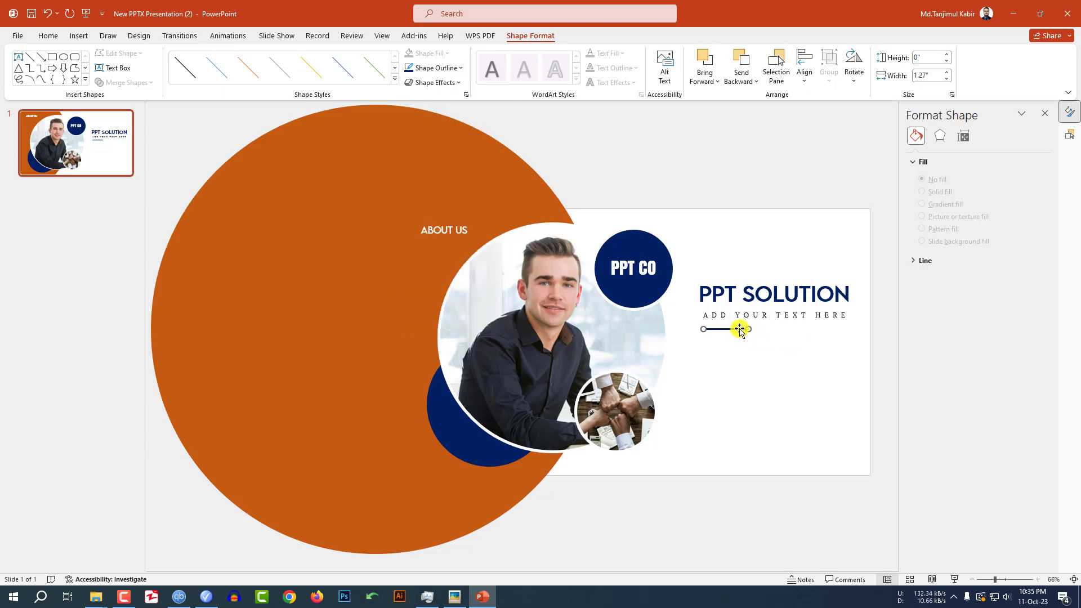
key("Escape")
Insert airplane and people-growth stock icons and move them above PPT SOLUTION
left_click(79, 35)
left_click(216, 63)
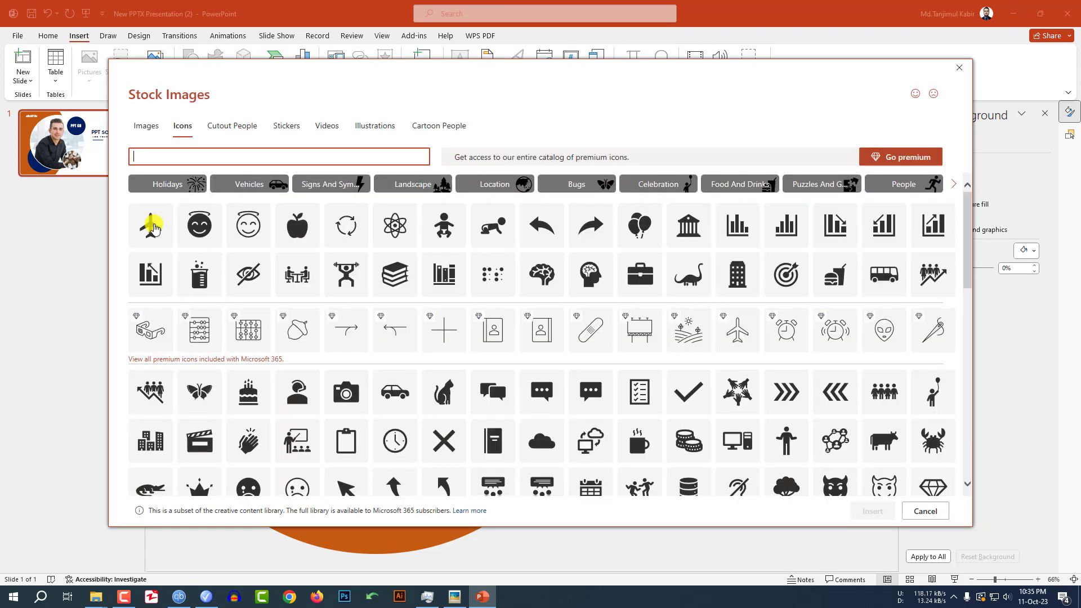
left_click(169, 227)
left_click(933, 274)
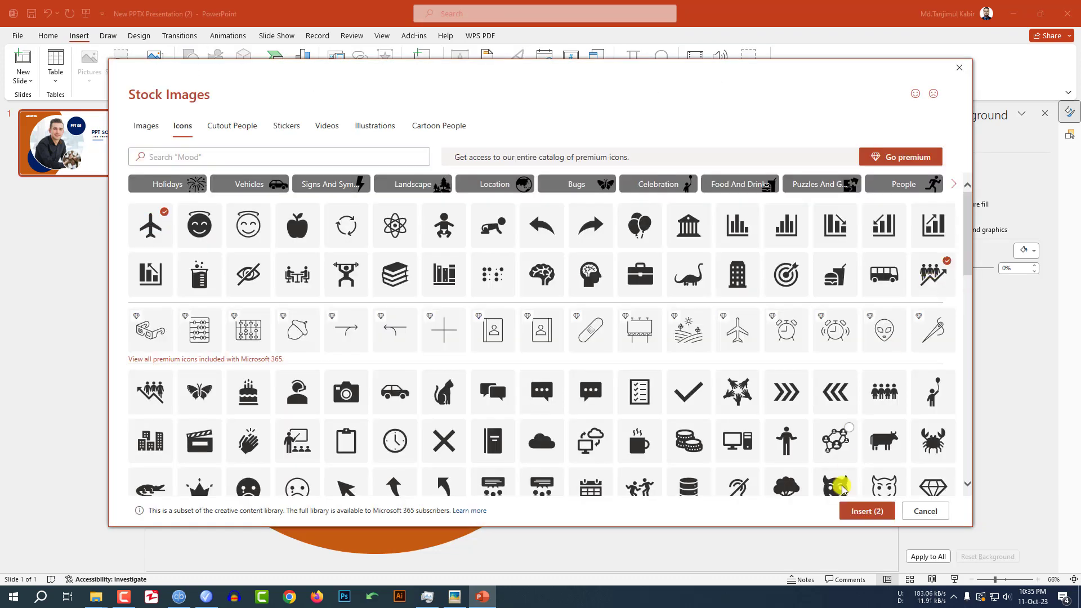
left_click(859, 510)
left_click_drag(708, 299, 741, 266)
Fill both icons orange using the eyedropper on the orange circle
left_click(717, 258)
left_click(709, 266, "shift")
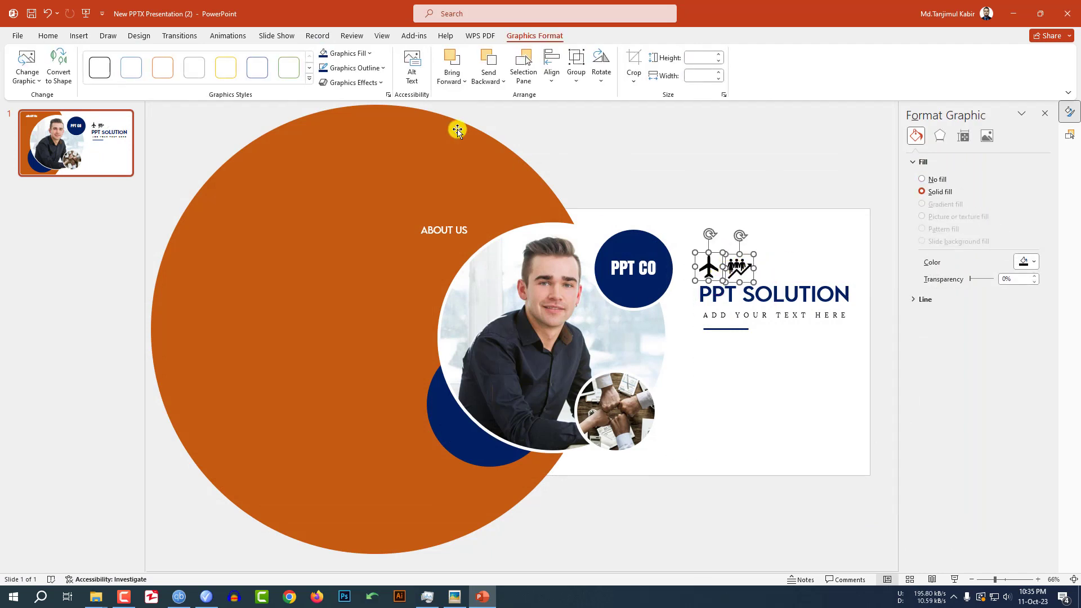
left_click(368, 54)
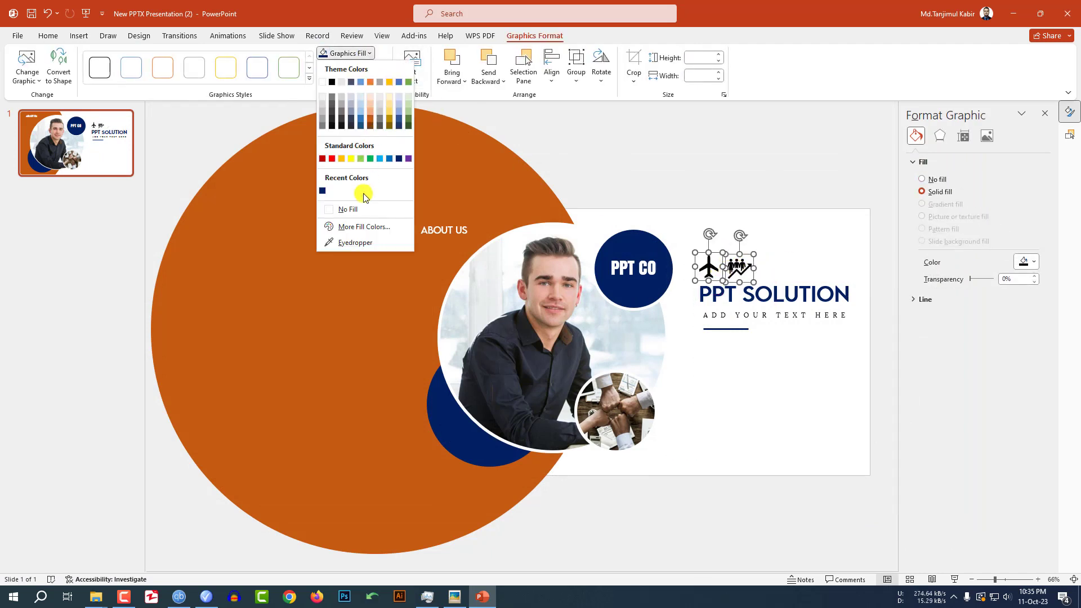
left_click(353, 242)
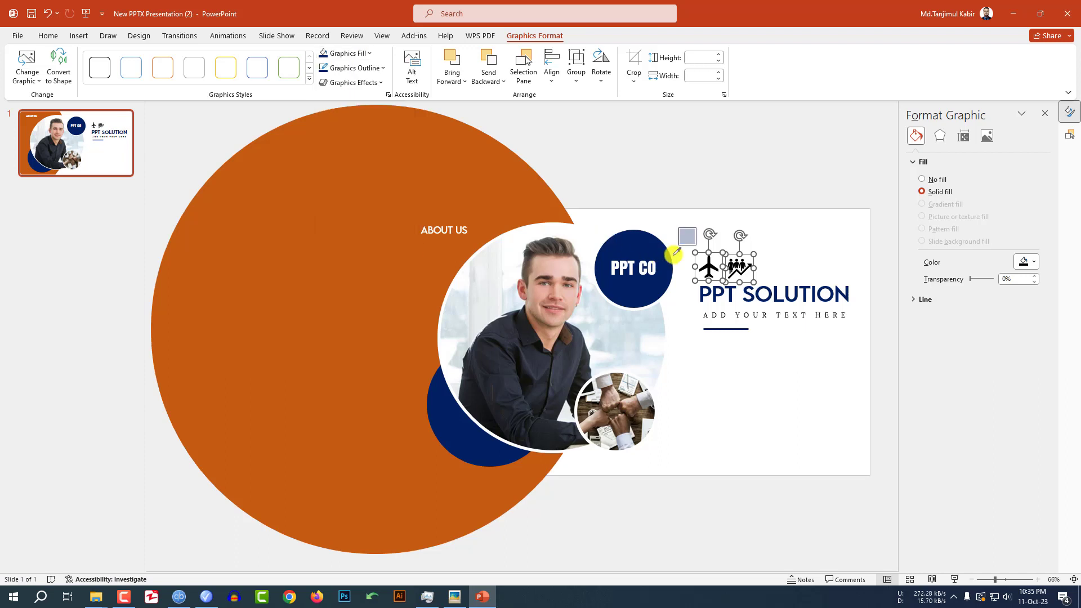
left_click(455, 182)
left_click(679, 182)
Duplicate the subtitle box below the underline, set Very Tight spacing, and paste lorem ipsum
left_click(773, 325)
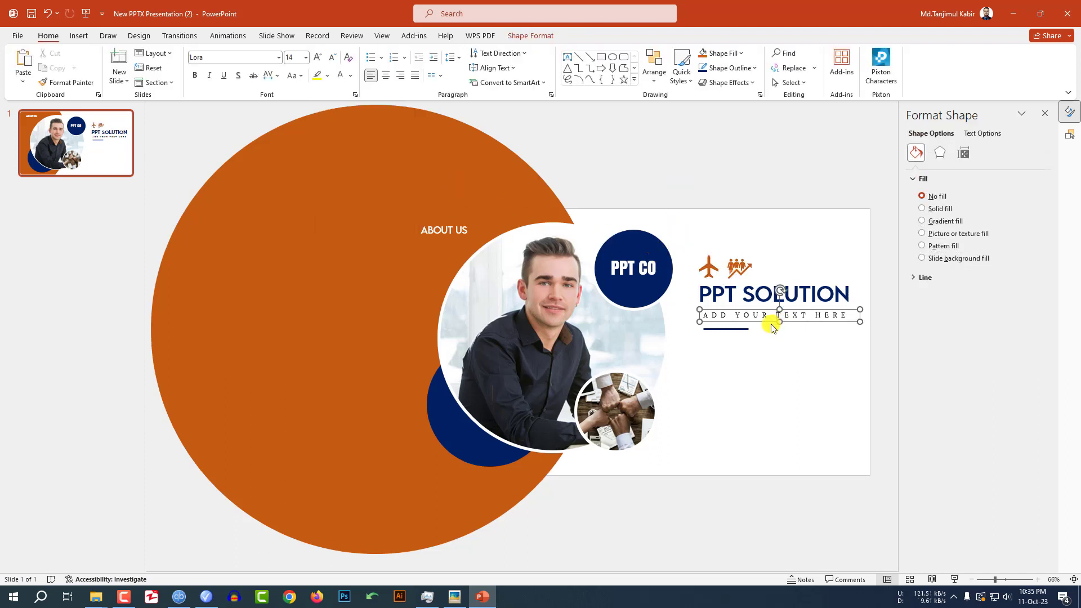
key("ctrl+z")
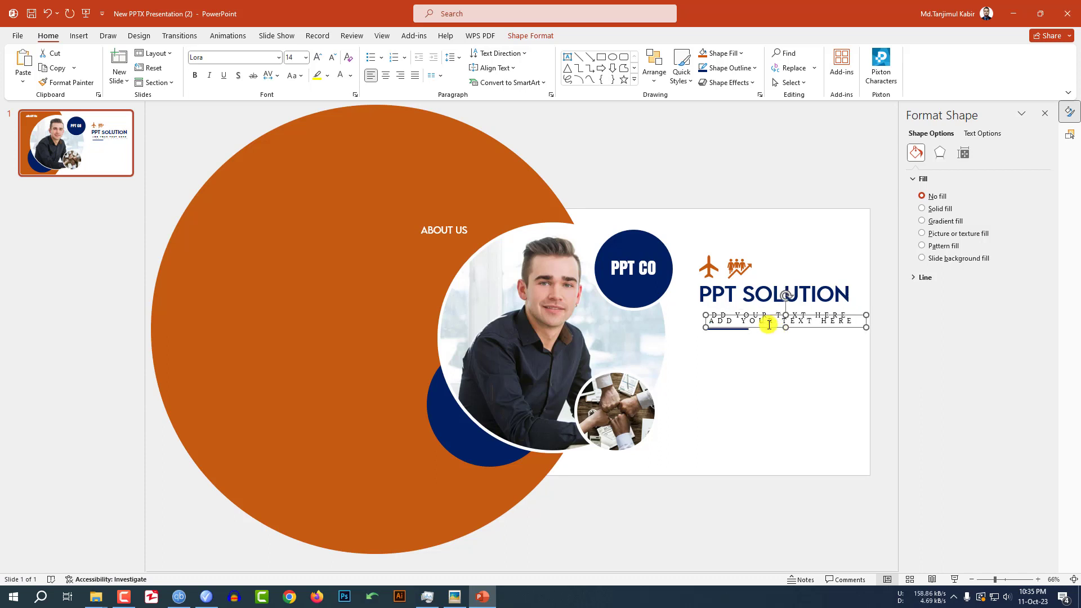
left_click_drag(768, 328, 756, 350)
triple_click(757, 349)
left_click(278, 76)
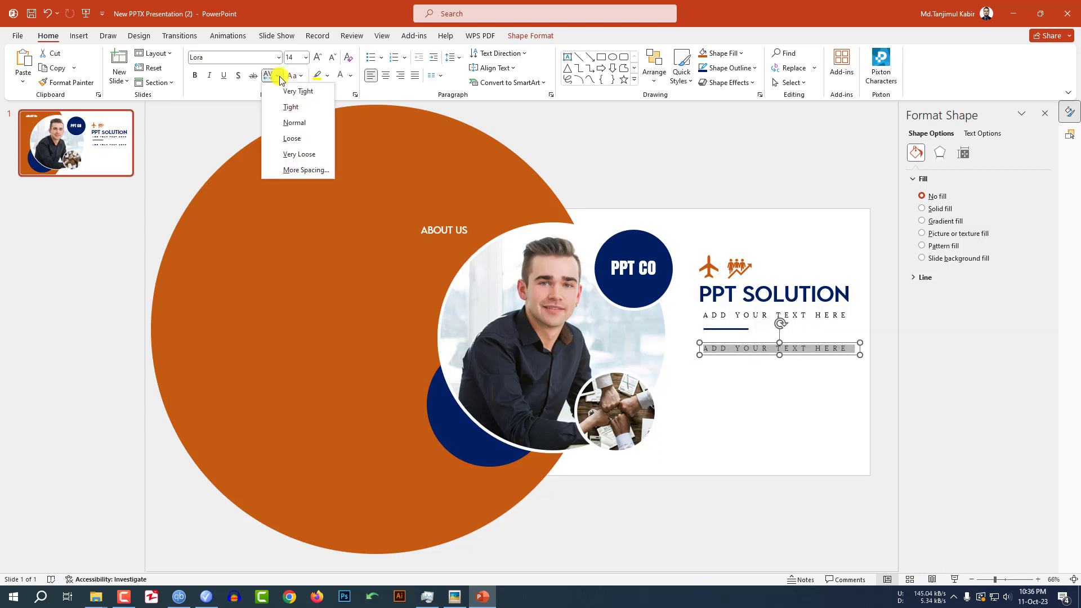
left_click(293, 91)
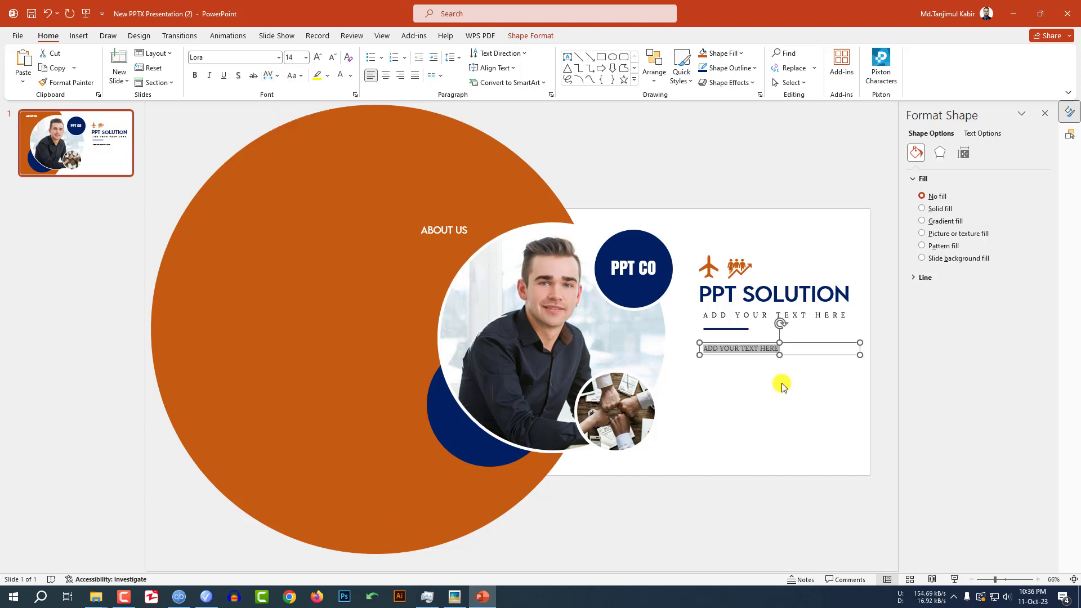
type("Lorem ipsum dolor sit amet, consectetur adipiscing elit. Etiam vitae tortor justo. Vivamus molestie neque eu mauris vestibulum, ut tempus est efficitur. Fusce sodales, lacus sit amet posuere pretium, turpis sapien convallis metus, eu pulvinar felis mauris a libero.")
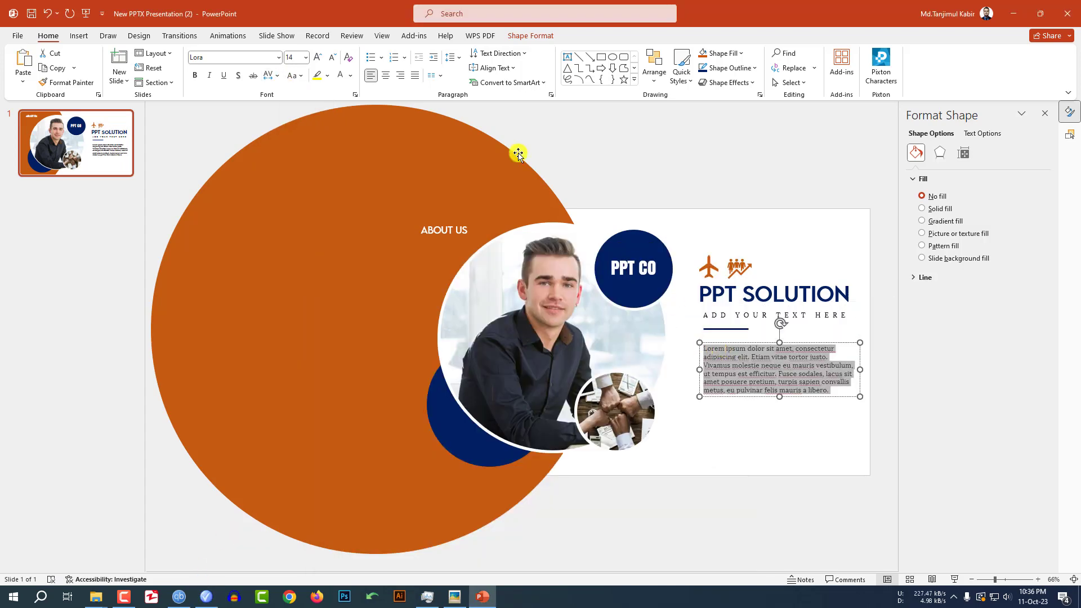
Justify the lorem ipsum paragraph, nudge it into place, and set its font to Calibri Light
left_click(415, 75)
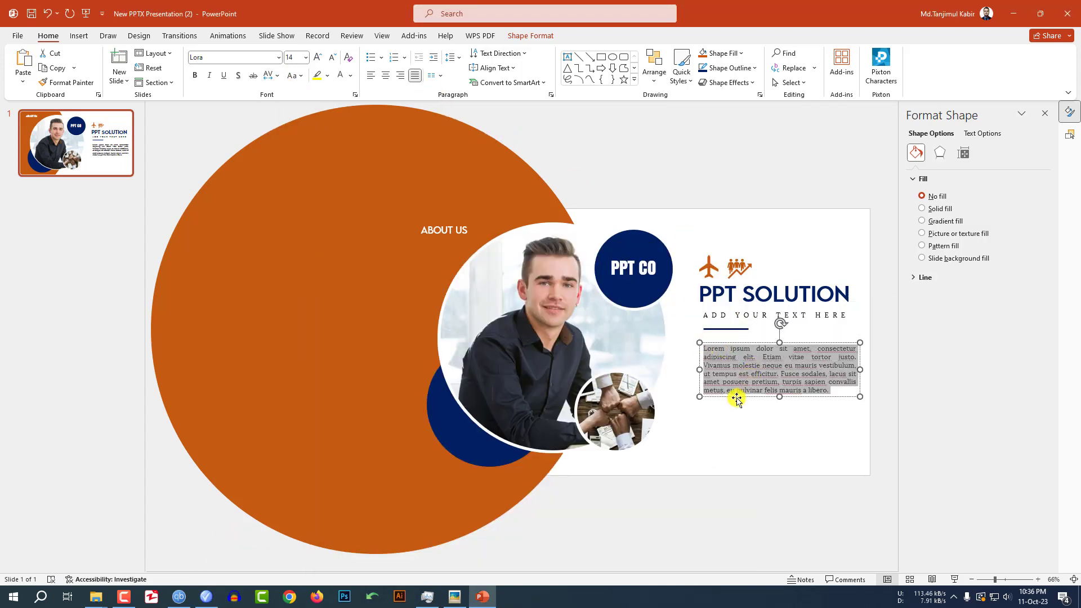
left_click_drag(736, 399, 732, 392)
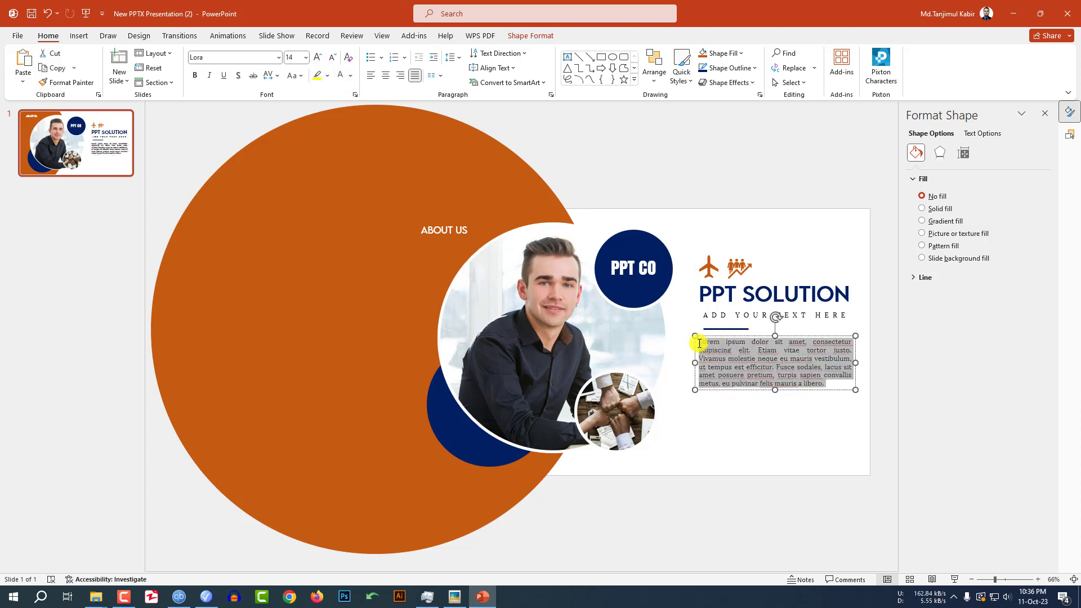
left_click(214, 58)
type("Calibri Light")
key("Return")
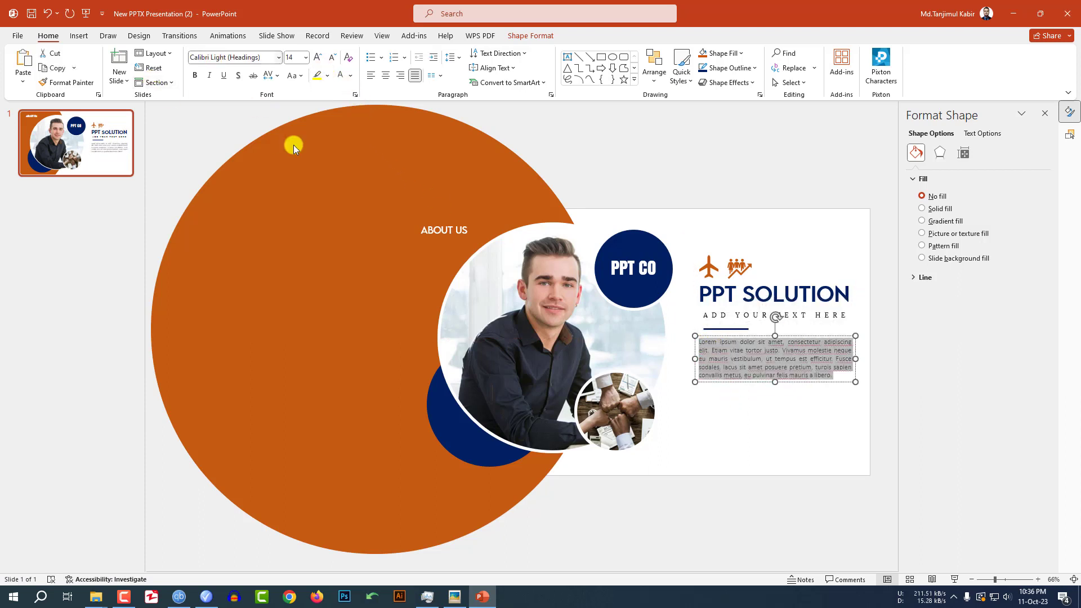
left_click(732, 435)
Choose a recently used shape from the Insert Shapes gallery
left_click(79, 36)
left_click(198, 81)
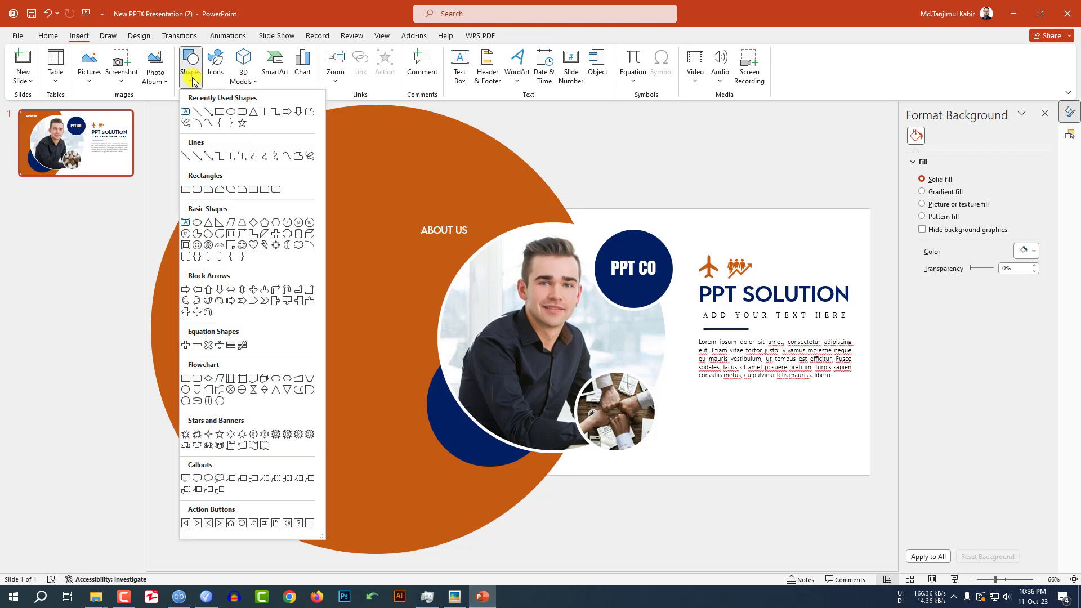
left_click(241, 113)
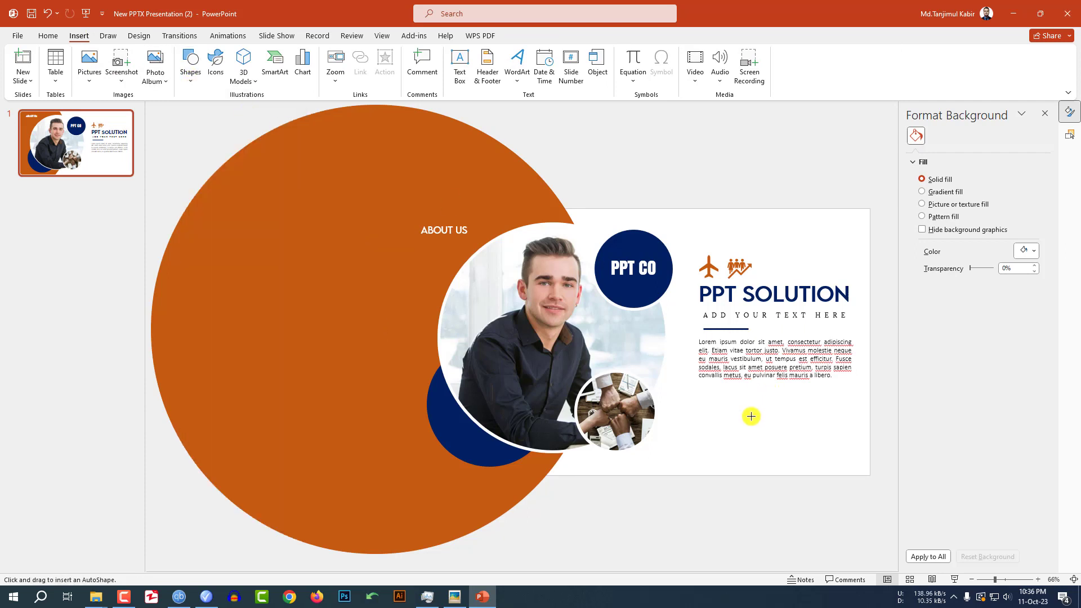